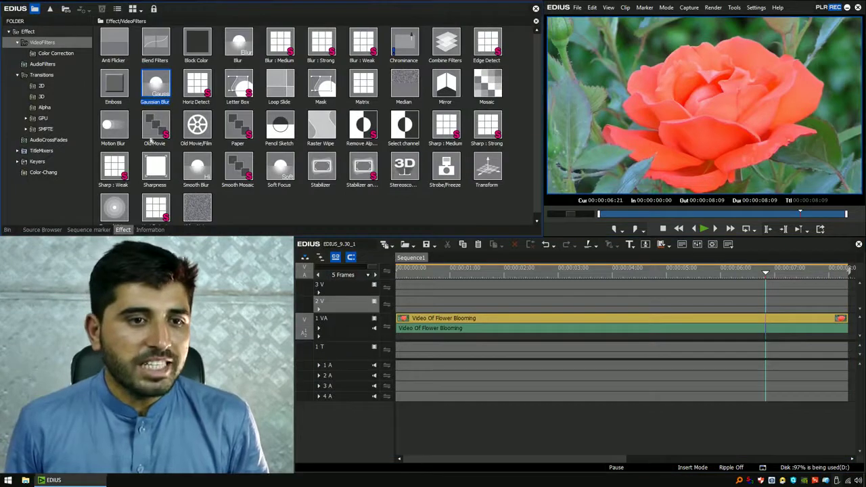
# Step: Apply the Chrominance video filter to the Video Of Flower Blooming clip on the 1 VA track
pyautogui.click(40, 43)
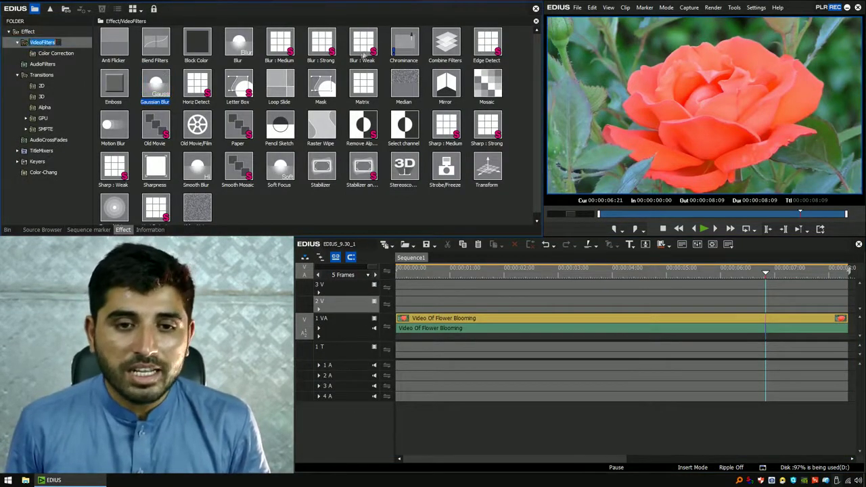
pyautogui.click(405, 47)
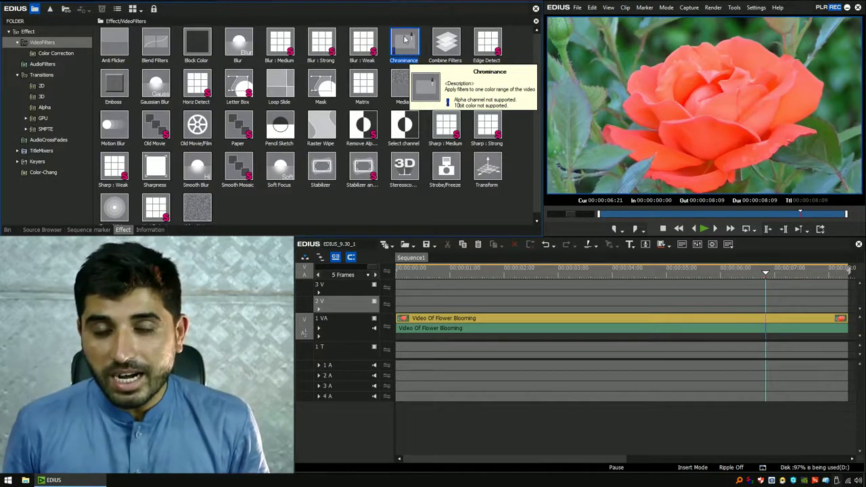
pyautogui.moveTo(405, 42); pyautogui.dragTo(616, 323)
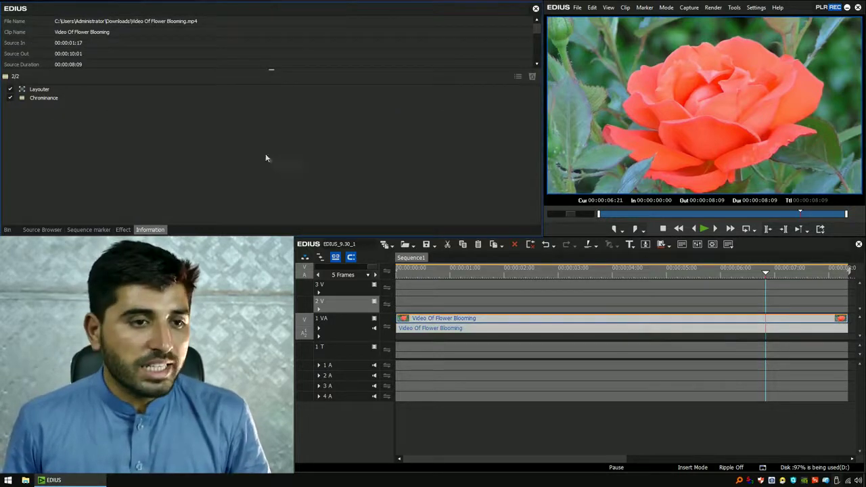
# Step: Open the clip's Chrominance filter settings over the timeline and review the Key Color, Color/Luminance and Cancel Color options
pyautogui.click(317, 99)
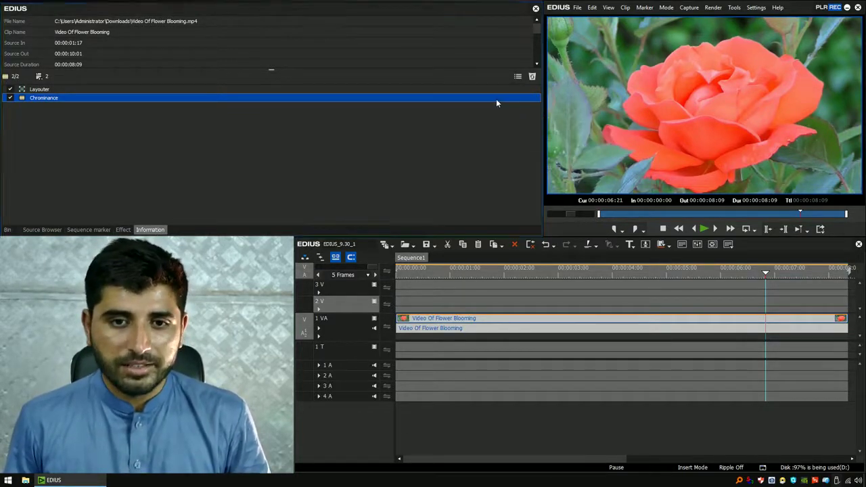
pyautogui.click(517, 75)
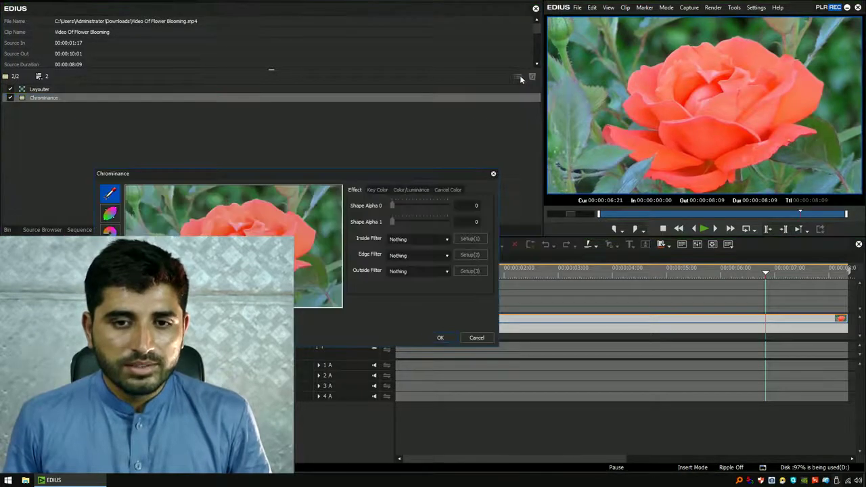
pyautogui.moveTo(401, 176); pyautogui.dragTo(713, 268)
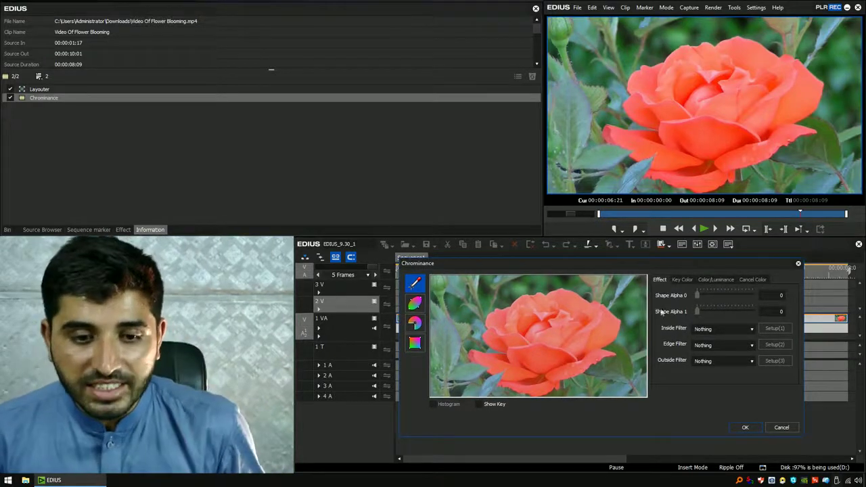
pyautogui.moveTo(579, 266); pyautogui.dragTo(591, 266)
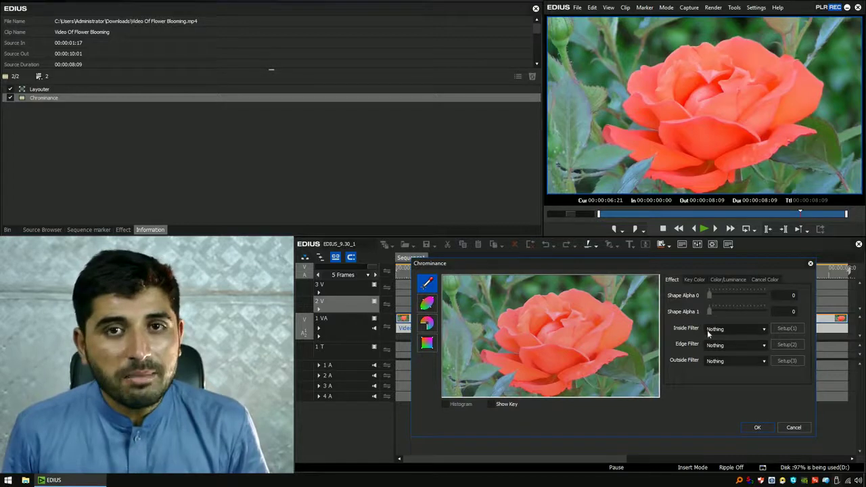
pyautogui.click(696, 279)
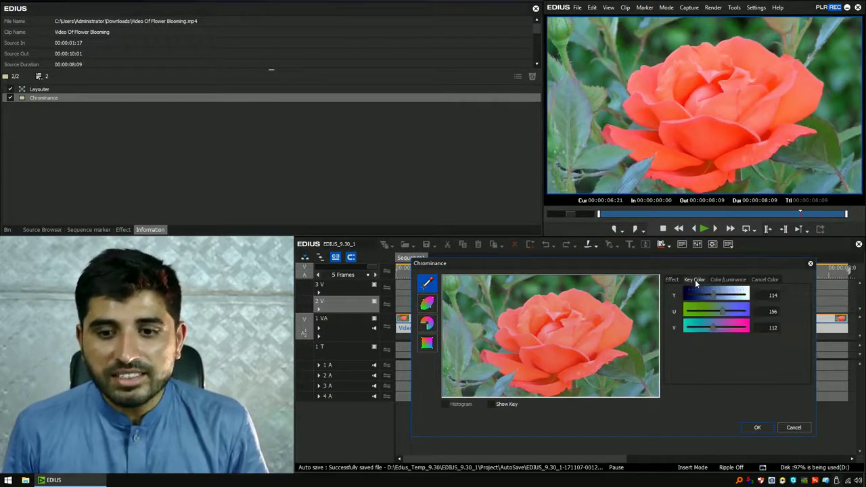
pyautogui.click(731, 280)
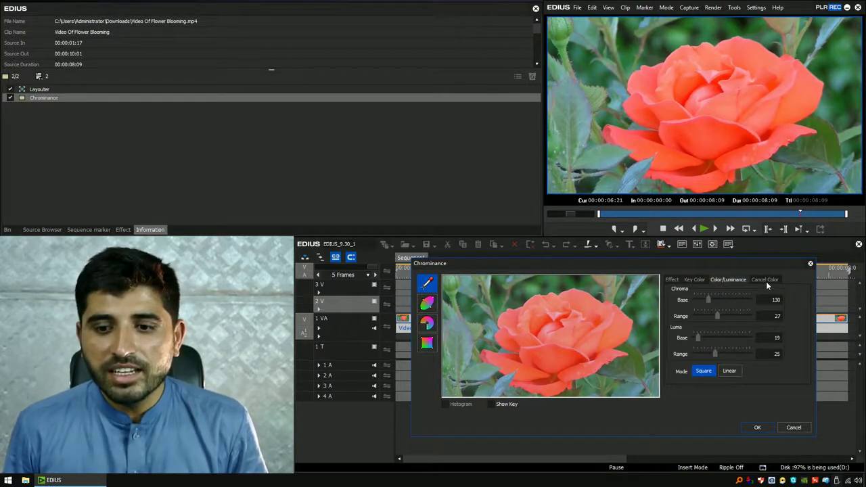
pyautogui.click(766, 282)
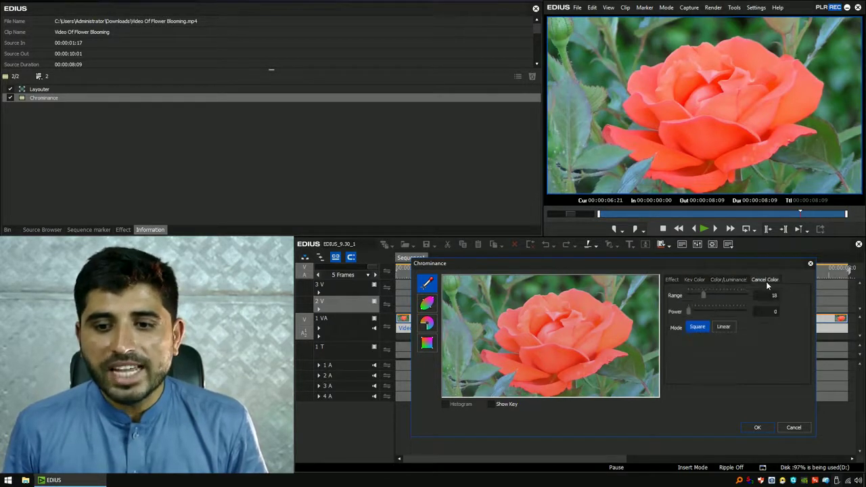
pyautogui.click(670, 281)
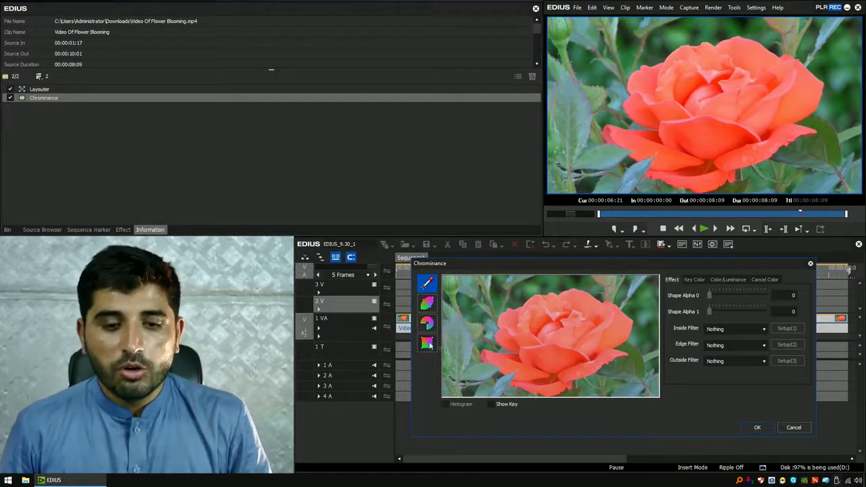
# Step: Turn on Show Key and pick the rose's petal colour in the preview as the key colour
pyautogui.click(428, 283)
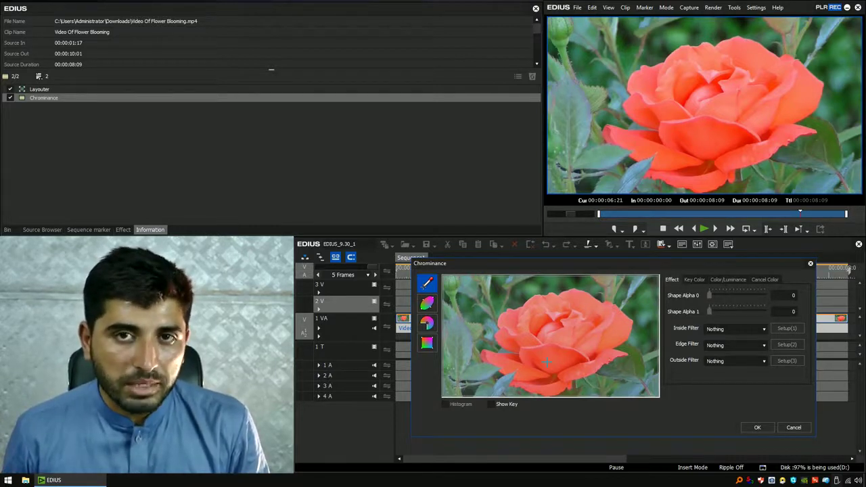
pyautogui.click(492, 405)
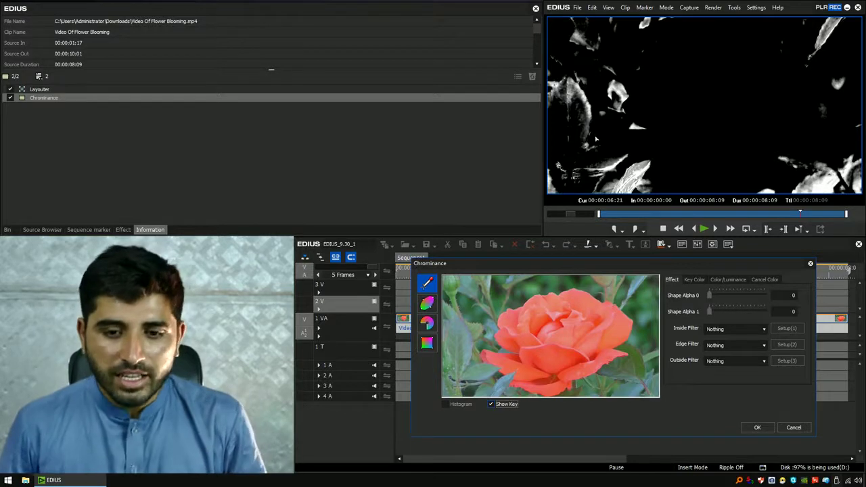
pyautogui.click(581, 340)
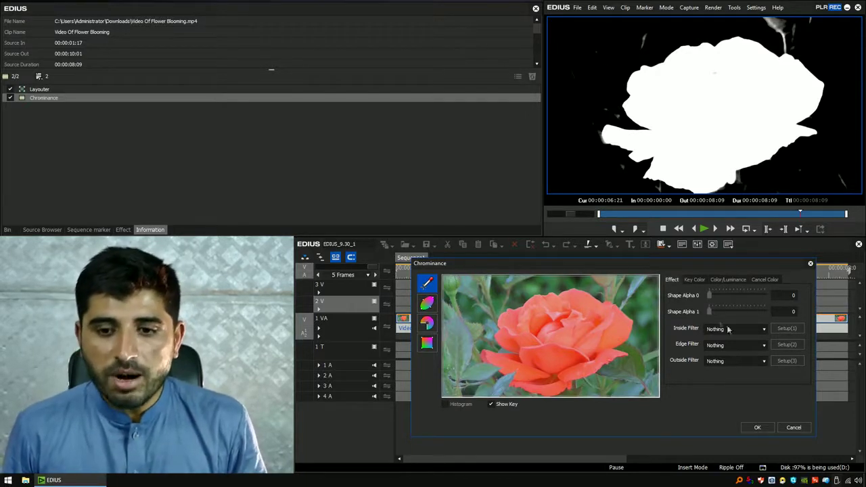
# Step: Try a lower Y value for the key colour, and raise it to 196
pyautogui.click(696, 281)
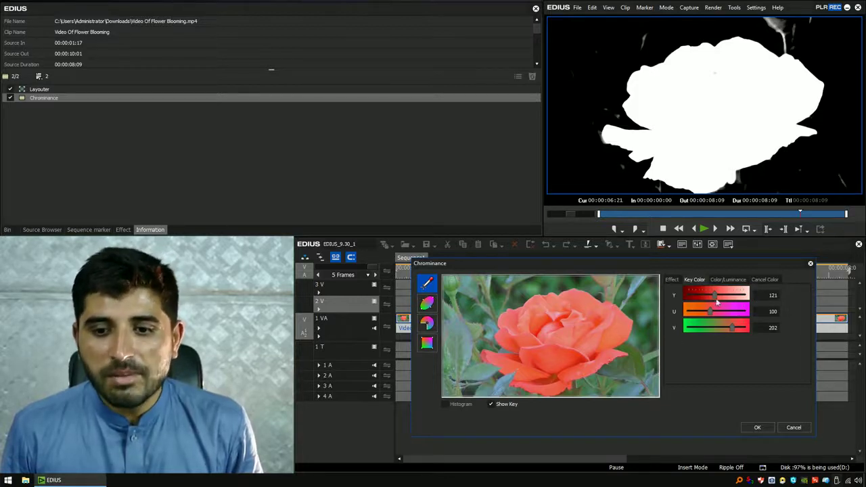
pyautogui.doubleClick(773, 296)
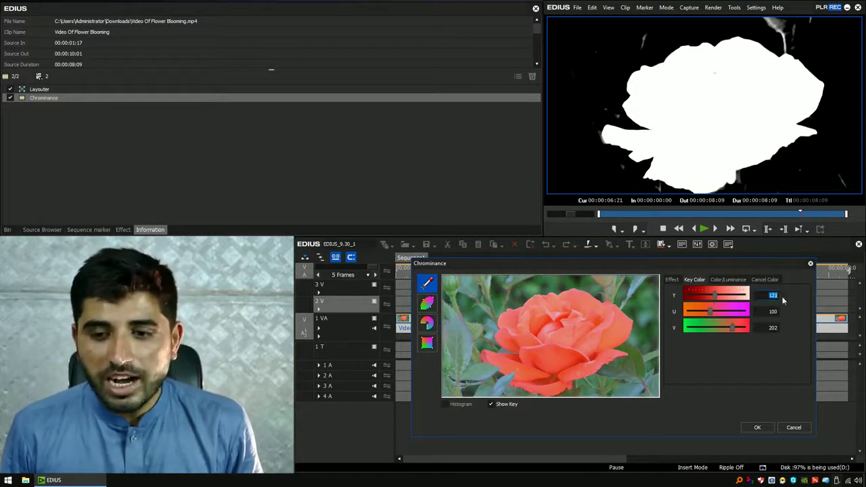
pyautogui.write('80')
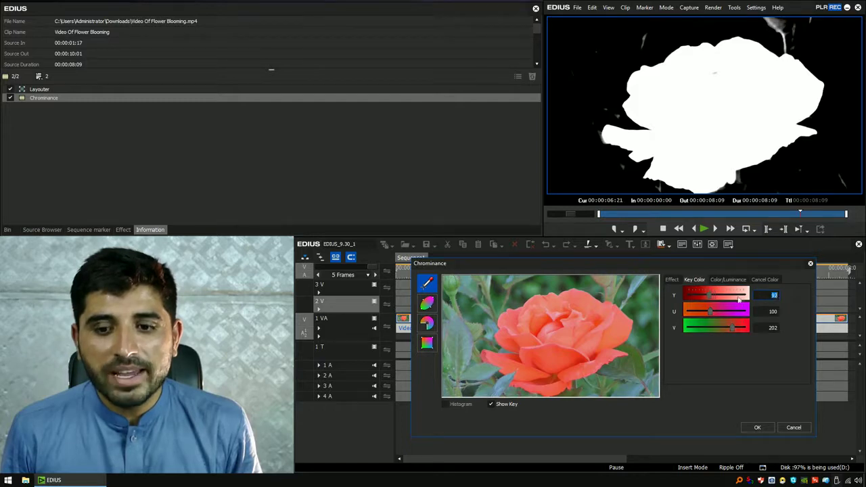
pyautogui.press('Return')
pyautogui.moveTo(701, 296); pyautogui.dragTo(730, 299)
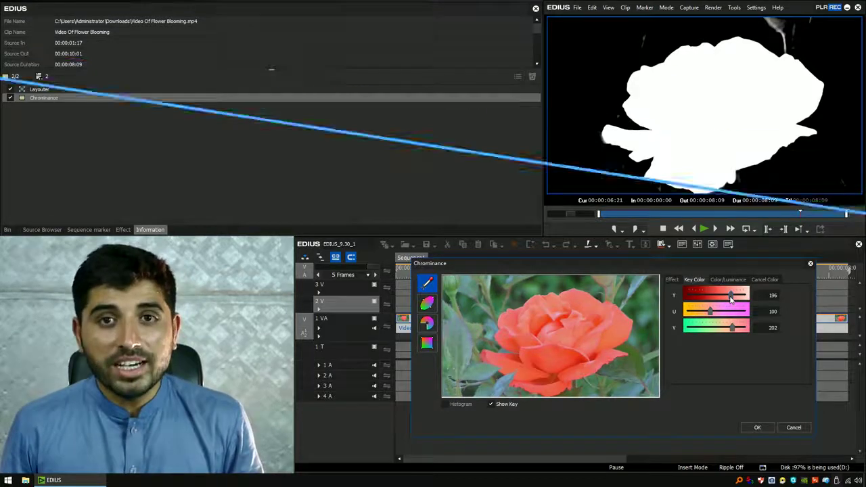
# Step: Lower the key colour's Y value to 102
pyautogui.doubleClick(773, 296)
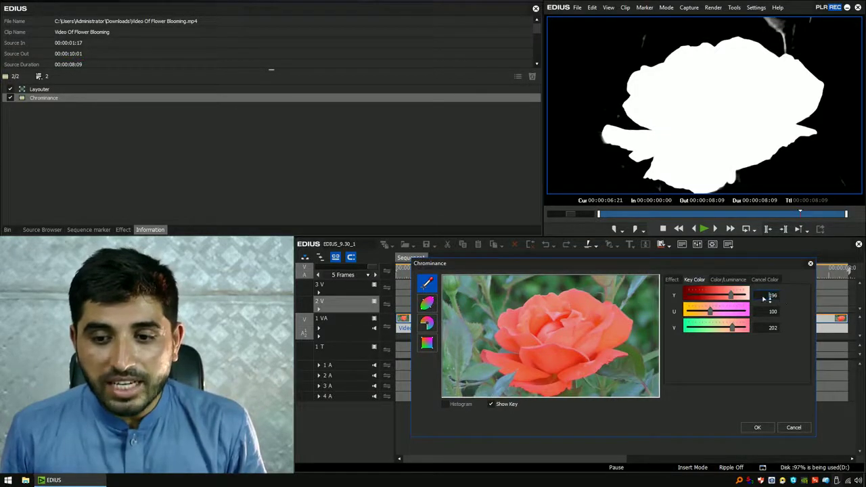
pyautogui.doubleClick(772, 296)
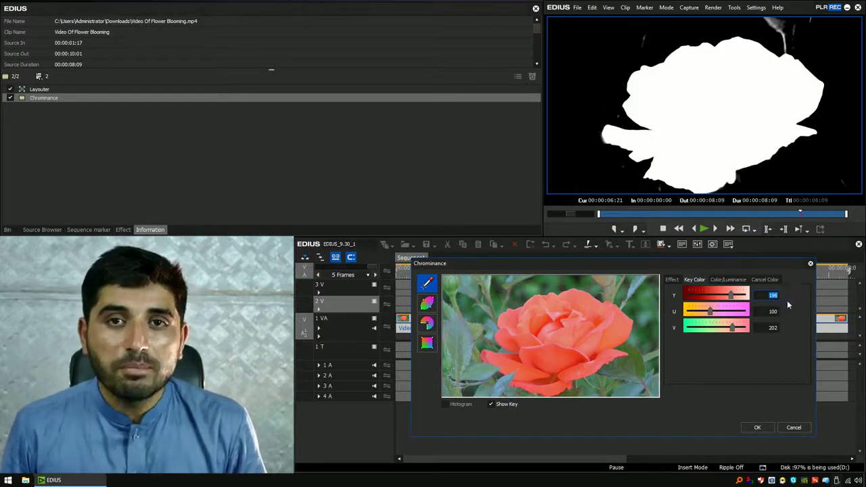
pyautogui.scroll(-10, 772, 302)
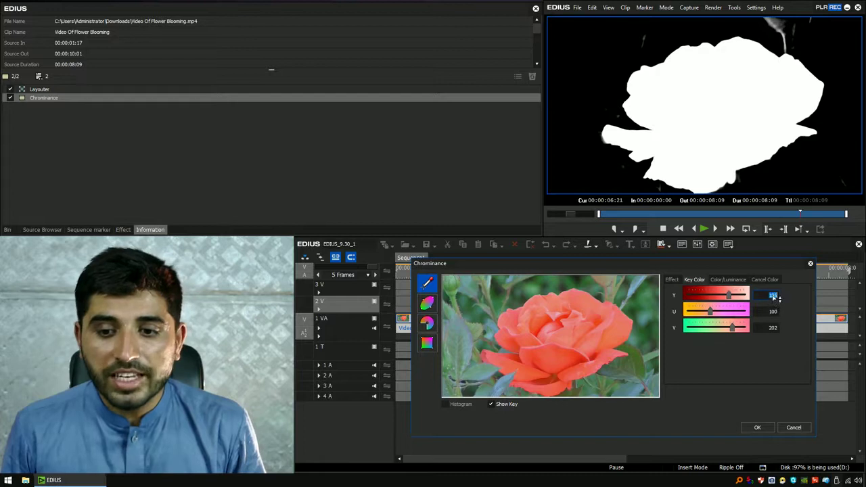
pyautogui.scroll(-3, 776, 300)
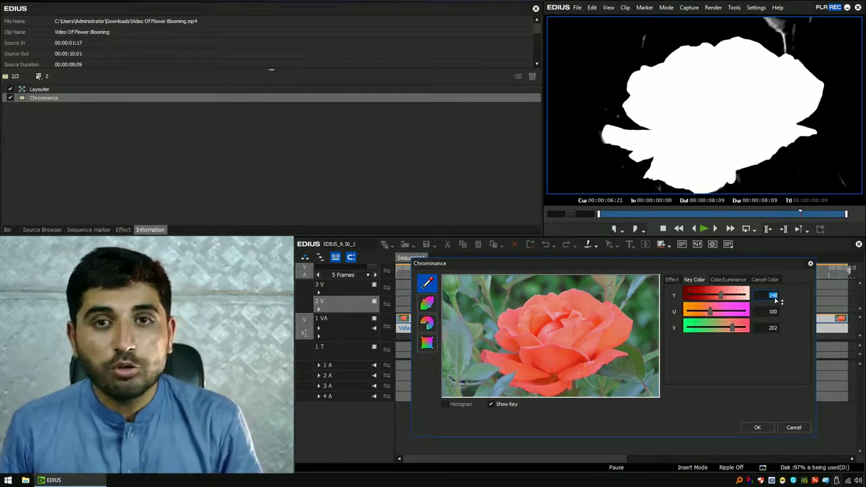
pyautogui.scroll(-5, 776, 303)
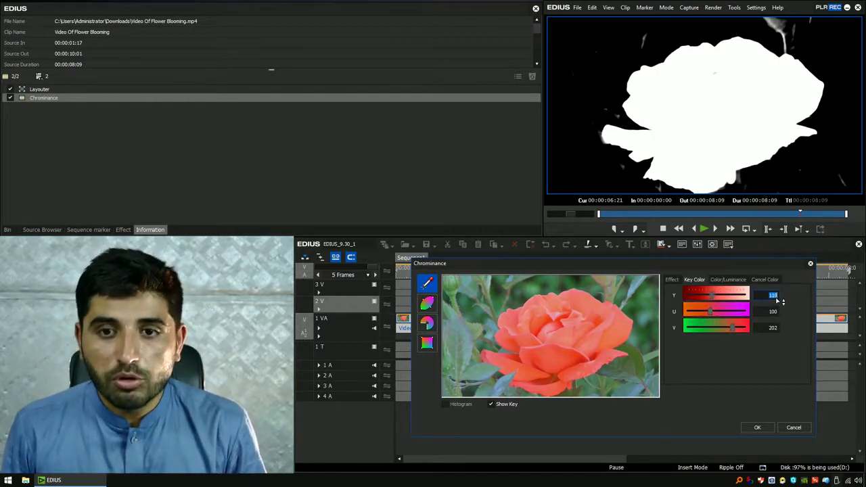
# Step: Set the key colour's U value to 74 and its V value to 209
pyautogui.click(774, 312)
pyautogui.scroll(-2, 776, 313)
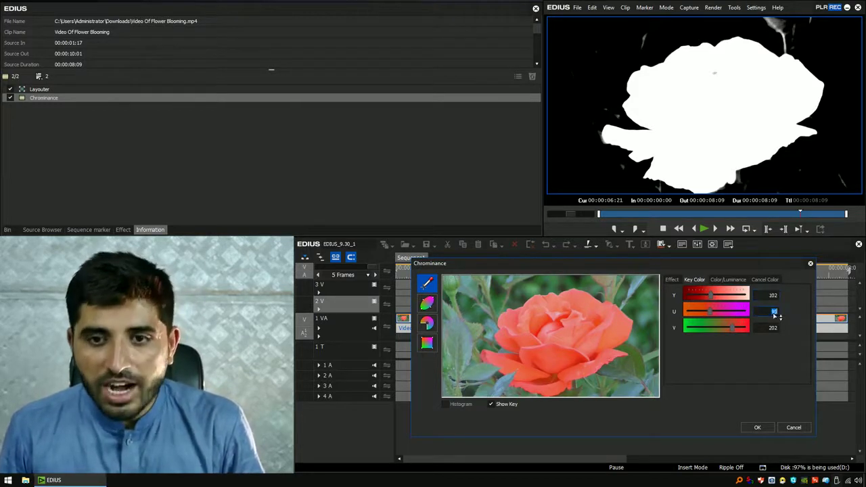
pyautogui.scroll(-7, 773, 314)
pyautogui.scroll(4, 772, 312)
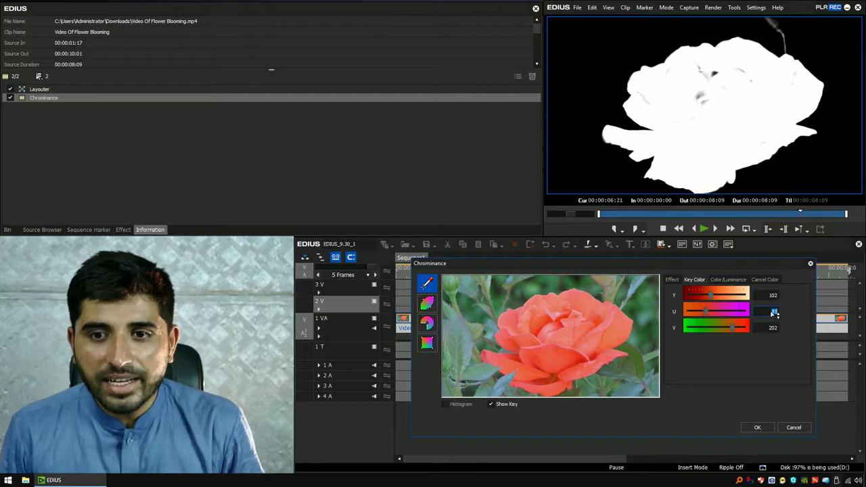
pyautogui.scroll(-3, 774, 312)
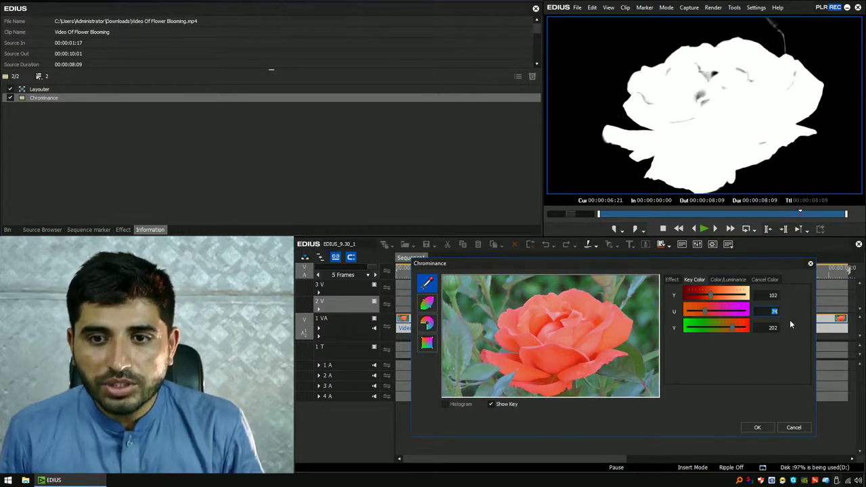
pyautogui.click(770, 328)
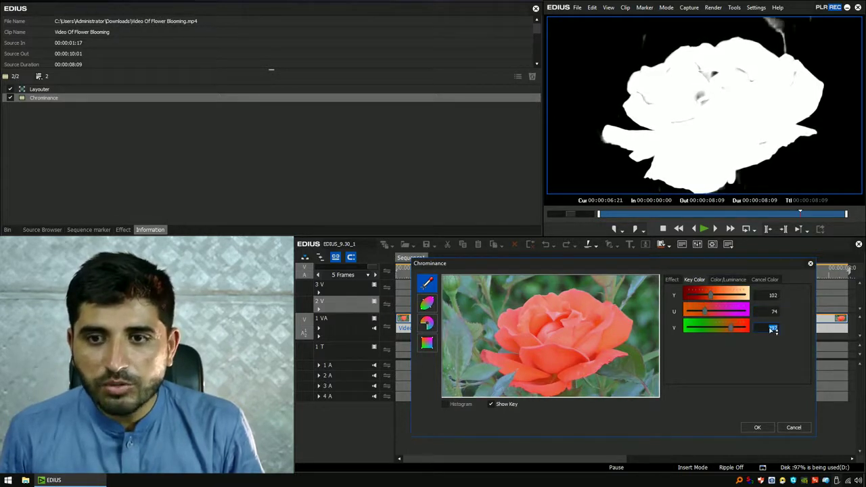
pyautogui.scroll(-1, 774, 329)
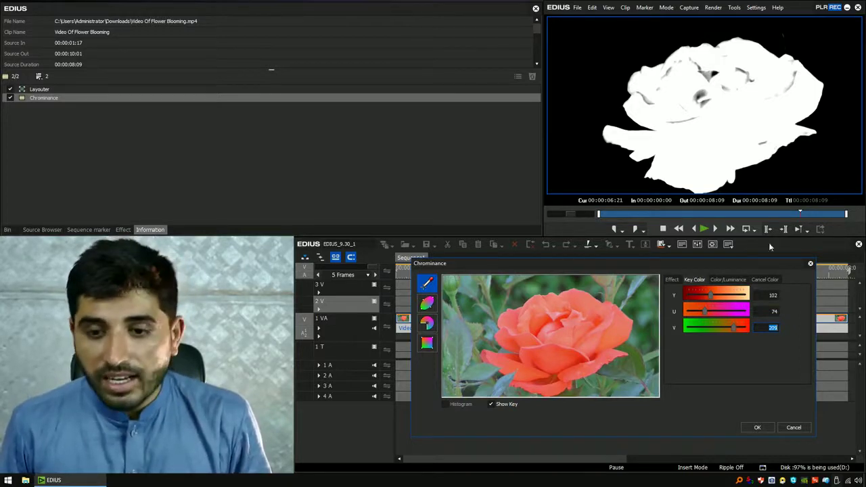
# Step: Set the Chroma Base in the Color/Luminance settings to 203
pyautogui.click(730, 281)
pyautogui.click(779, 300)
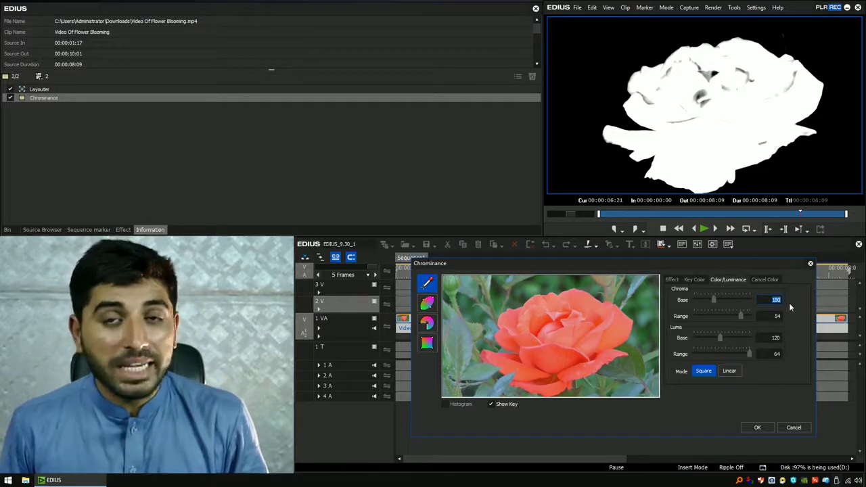
pyautogui.click(766, 303)
pyautogui.moveTo(765, 300); pyautogui.dragTo(777, 304)
pyautogui.scroll(-19, 777, 305)
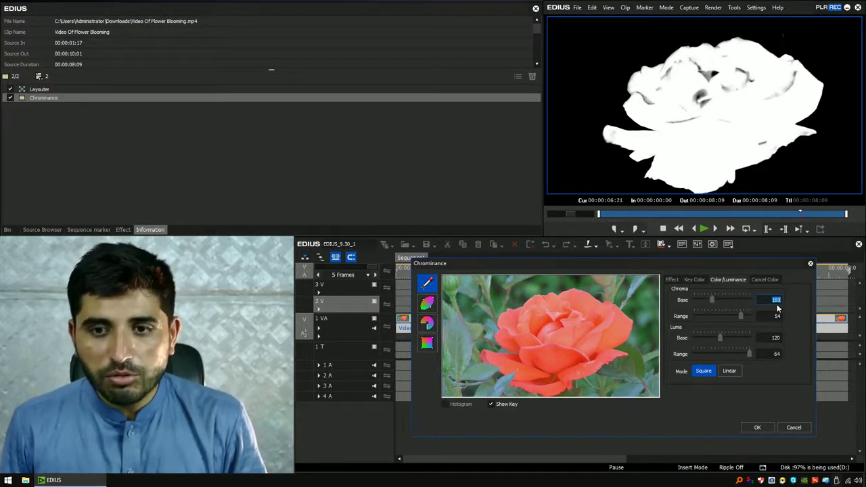
pyautogui.scroll(20, 778, 308)
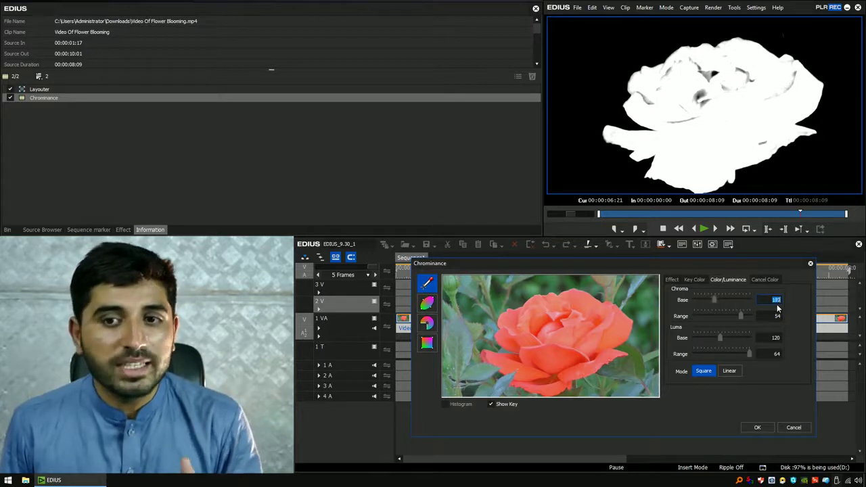
pyautogui.scroll(11, 778, 307)
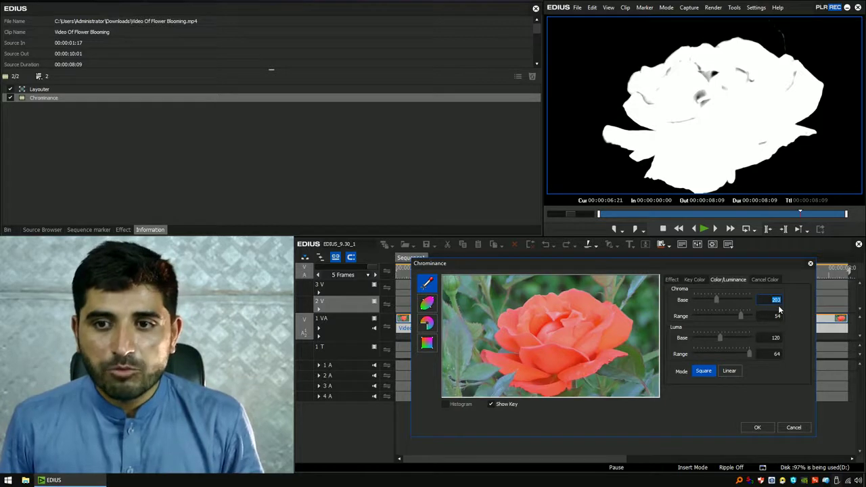
# Step: Reduce the Chroma Range to about 50
pyautogui.click(778, 316)
pyautogui.scroll(-4, 779, 317)
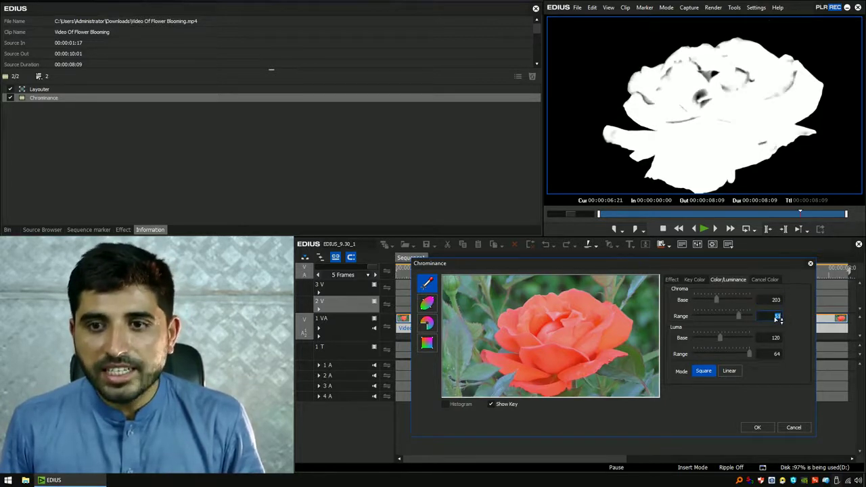
pyautogui.scroll(-5, 777, 318)
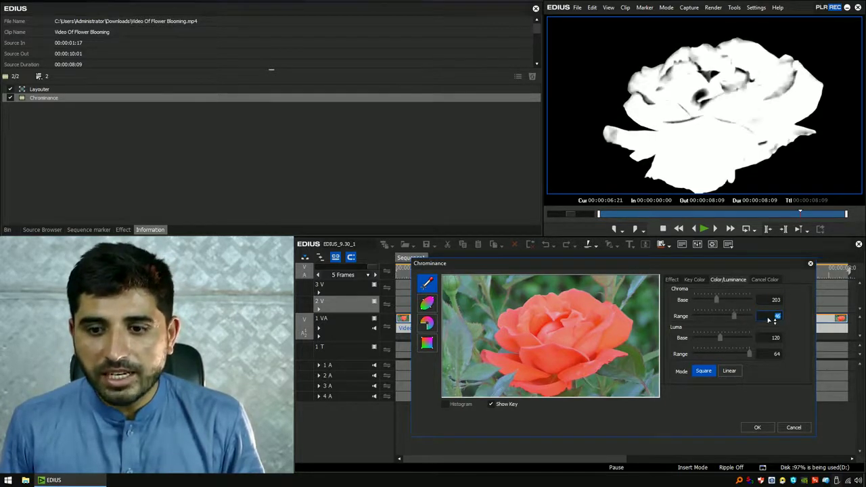
pyautogui.scroll(5, 775, 317)
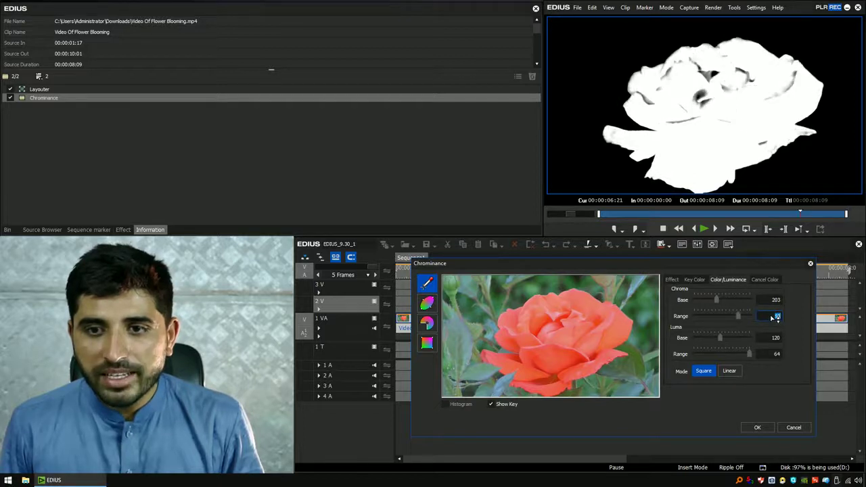
# Step: Set the Chroma Base to 172 and Range to 57, and the Luma Base to 93 and Range to 57
pyautogui.scroll(4, 777, 317)
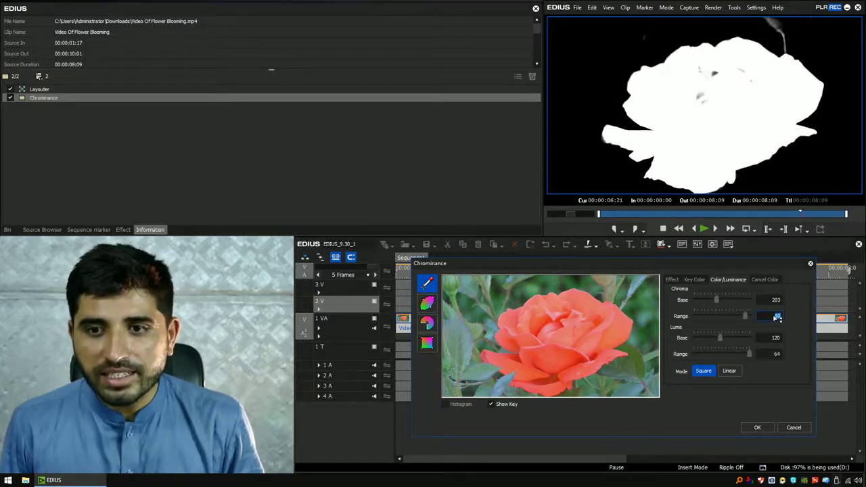
pyautogui.scroll(-3, 778, 317)
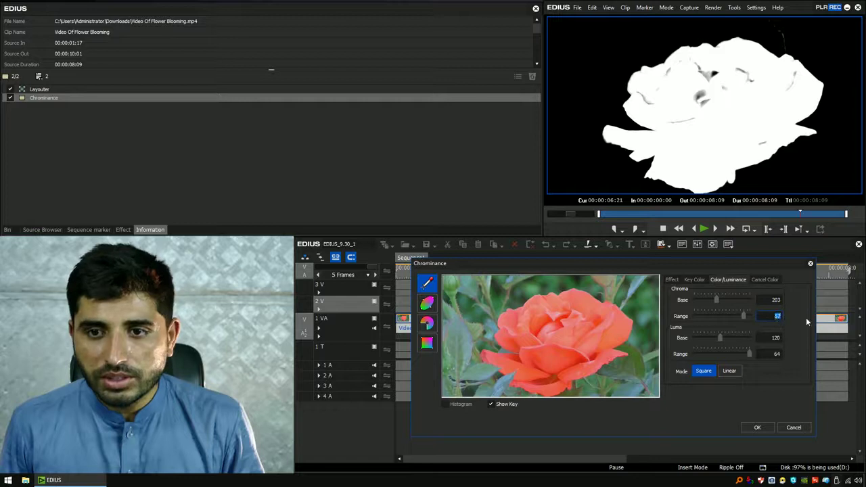
pyautogui.click(779, 338)
pyautogui.scroll(-5, 776, 340)
pyautogui.click(777, 355)
pyautogui.scroll(-3, 777, 356)
pyautogui.click(776, 300)
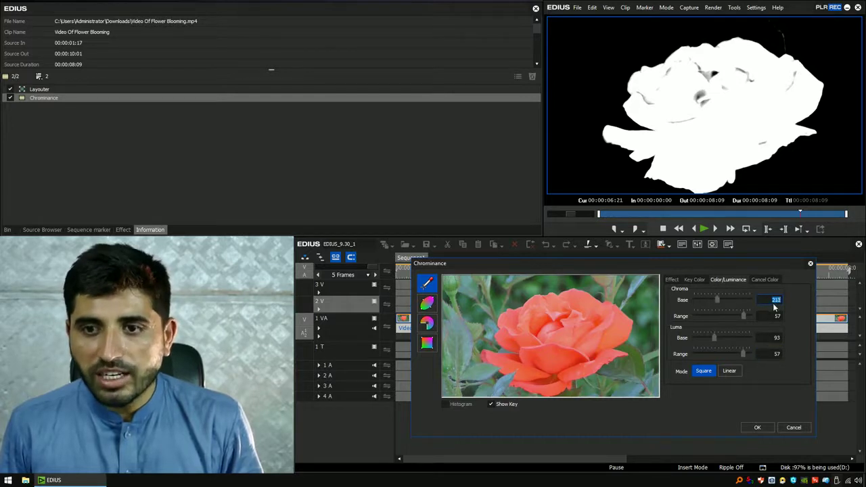
pyautogui.scroll(-8, 774, 304)
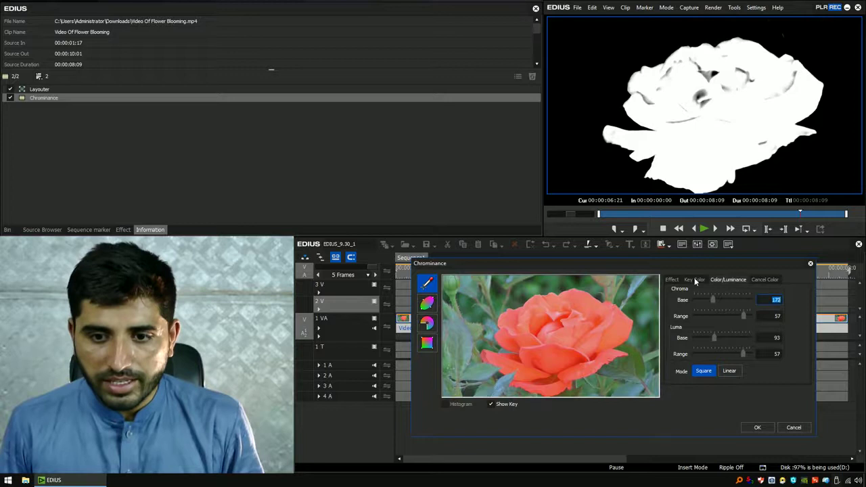
# Step: Raise the key colour's Y value to 156
pyautogui.click(694, 280)
pyautogui.click(772, 297)
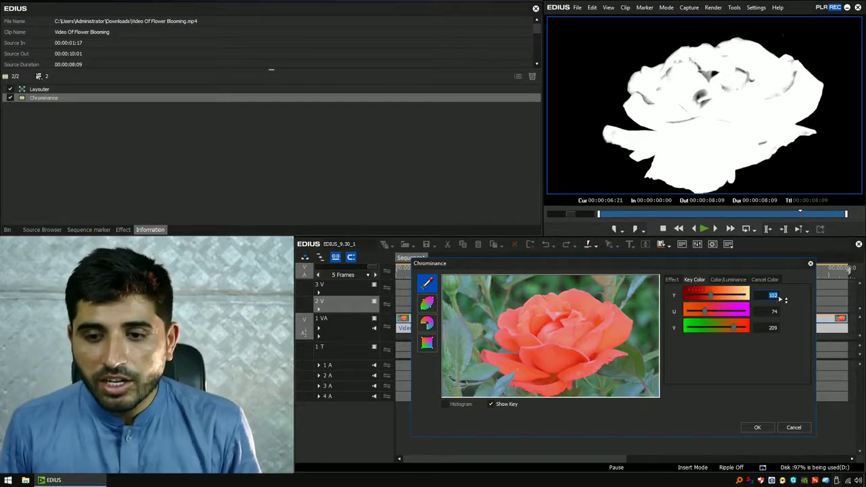
pyautogui.scroll(-3, 776, 298)
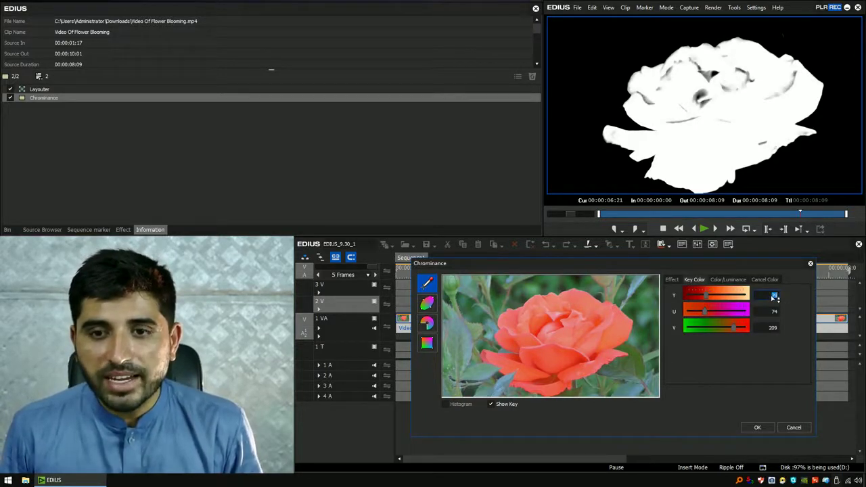
pyautogui.scroll(4, 775, 298)
pyautogui.scroll(2, 775, 298)
pyautogui.scroll(1, 776, 297)
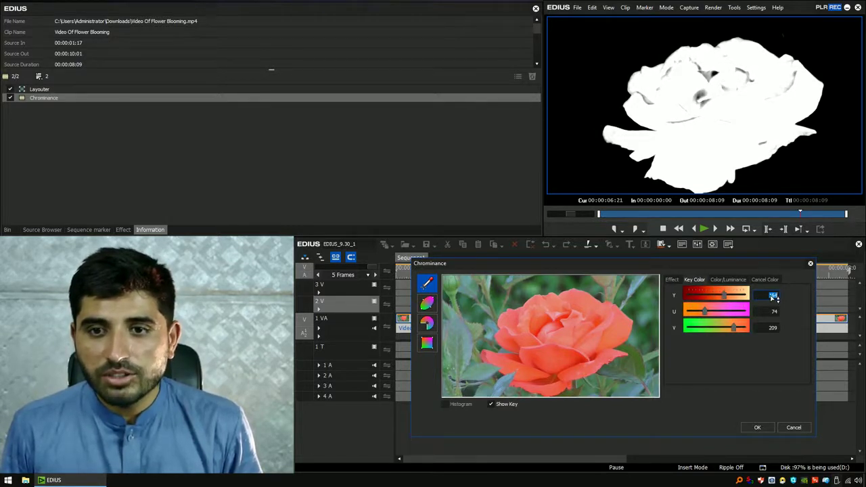
pyautogui.scroll(-3, 776, 297)
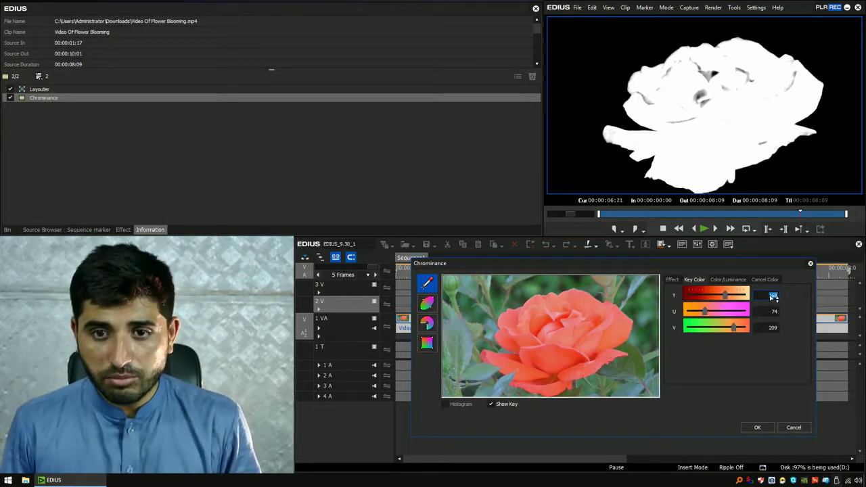
# Step: Set the key colour's U value to 80 and its V value to 211
pyautogui.click(774, 311)
pyautogui.scroll(-2, 774, 311)
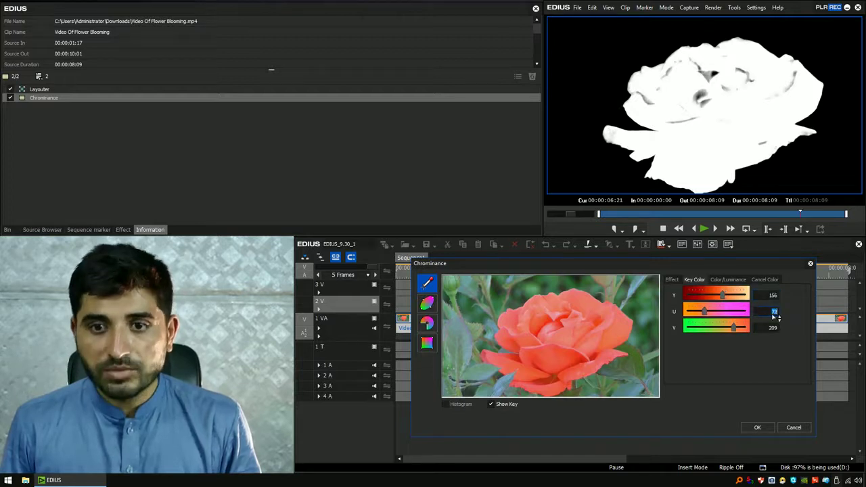
pyautogui.scroll(2, 775, 312)
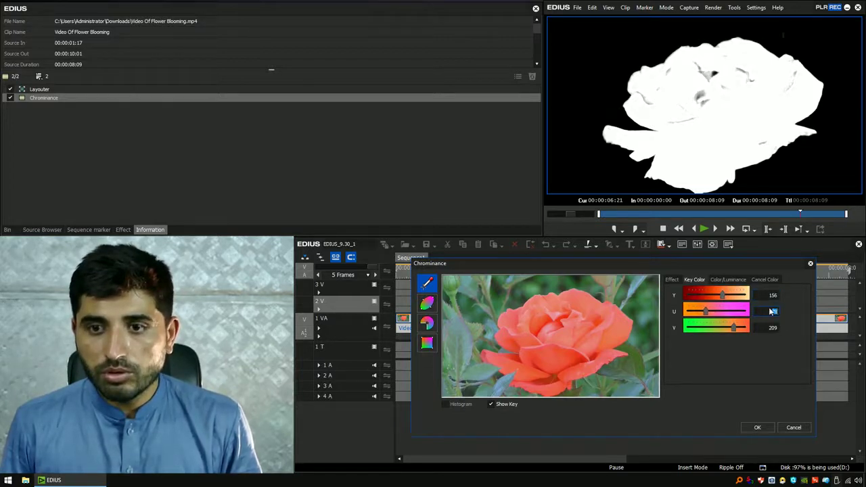
pyautogui.click(773, 328)
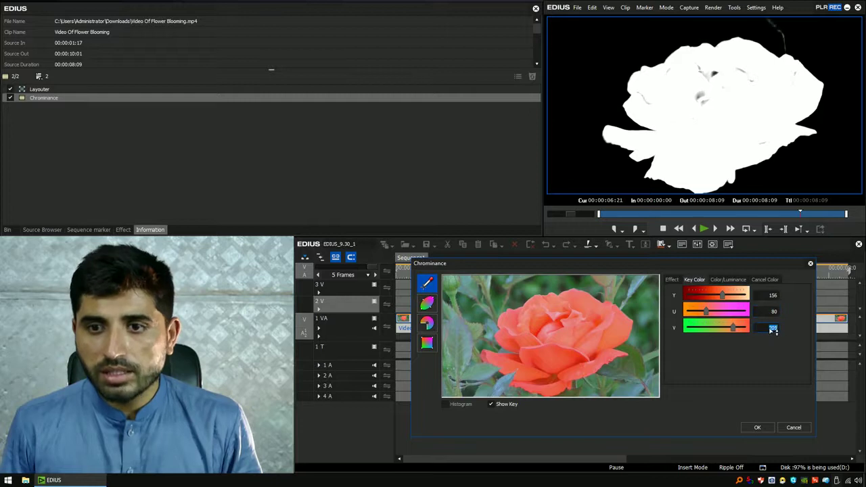
pyautogui.scroll(4, 774, 329)
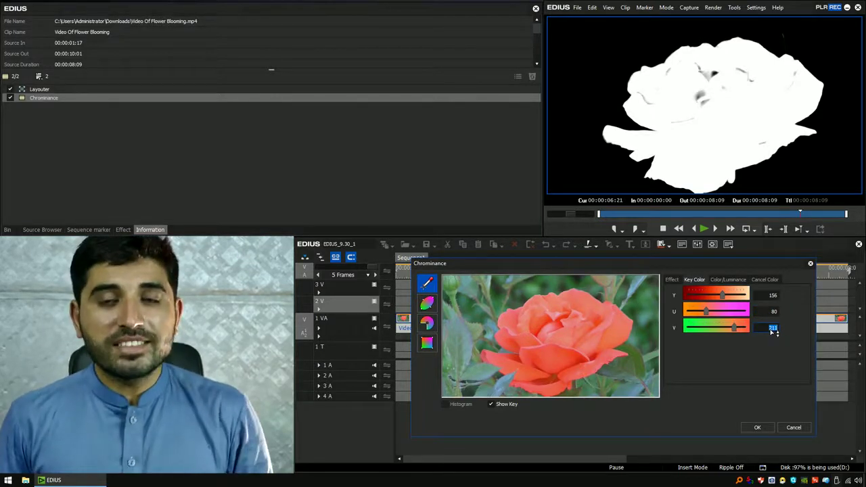
# Step: Turn off the key preview and assign Color Balance as the Inside Filter of the Chrominance effect
pyautogui.click(492, 404)
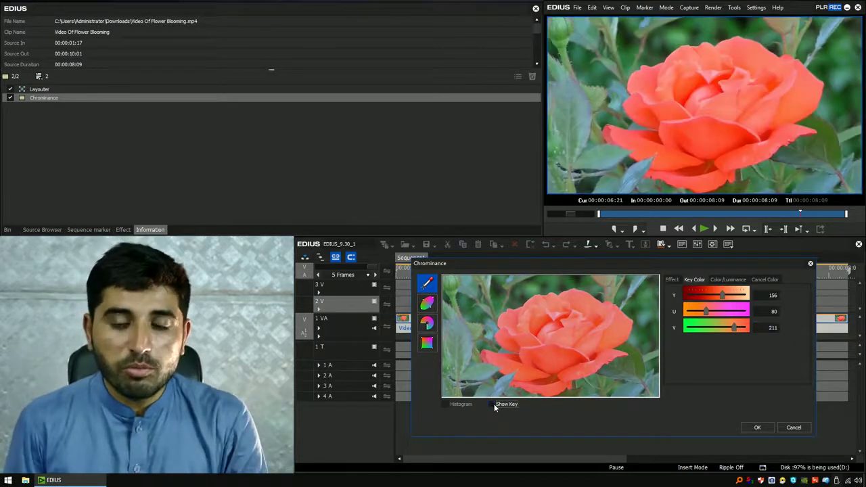
pyautogui.click(672, 280)
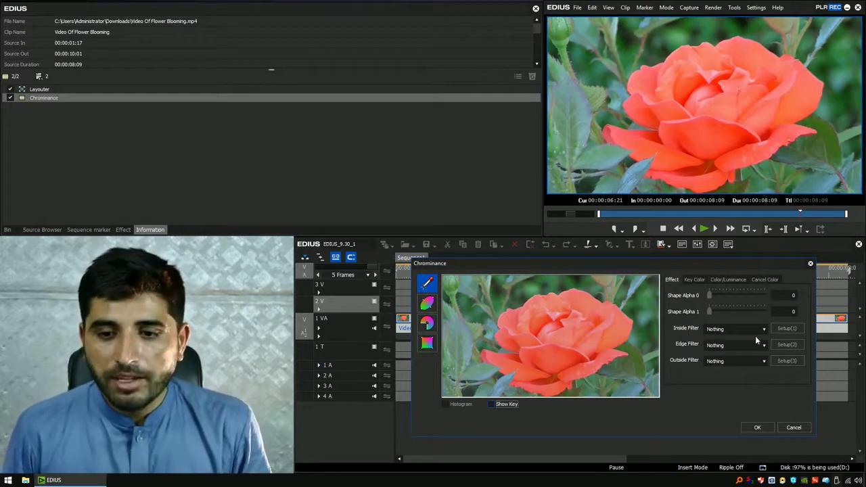
pyautogui.click(491, 405)
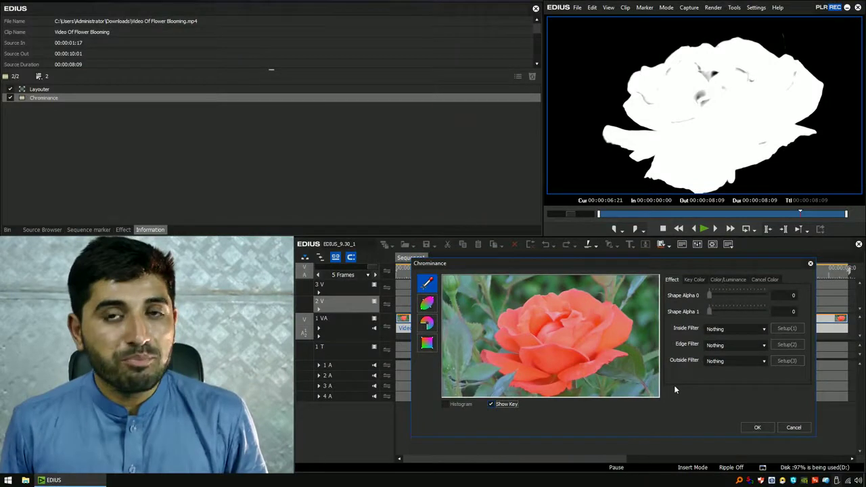
pyautogui.click(491, 405)
pyautogui.click(753, 328)
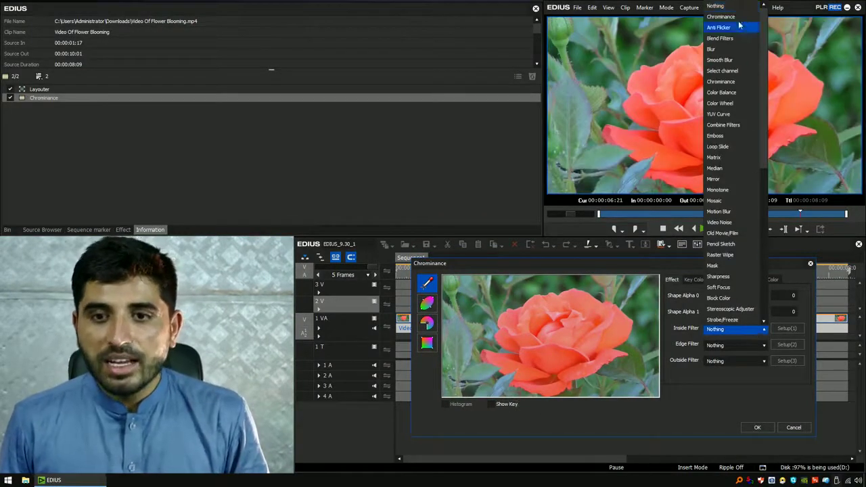
pyautogui.click(735, 95)
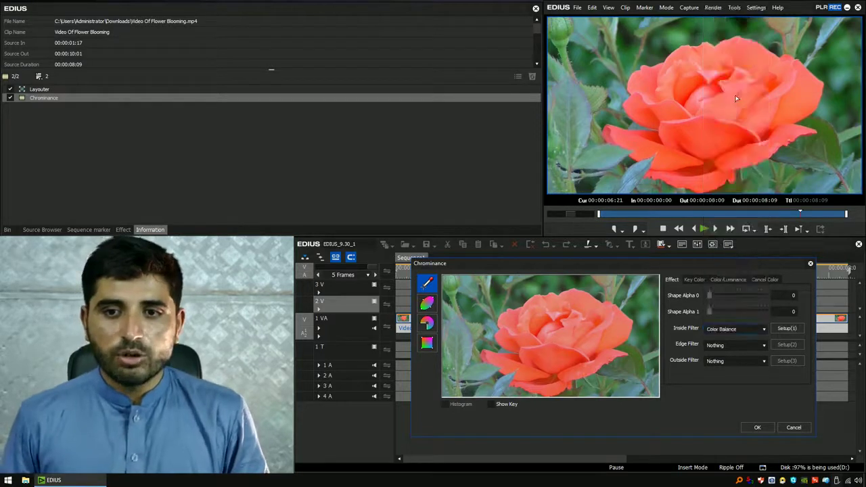
# Step: Lower the Chroma of the Inside Filter's Color Balance to -128 and apply it
pyautogui.click(787, 329)
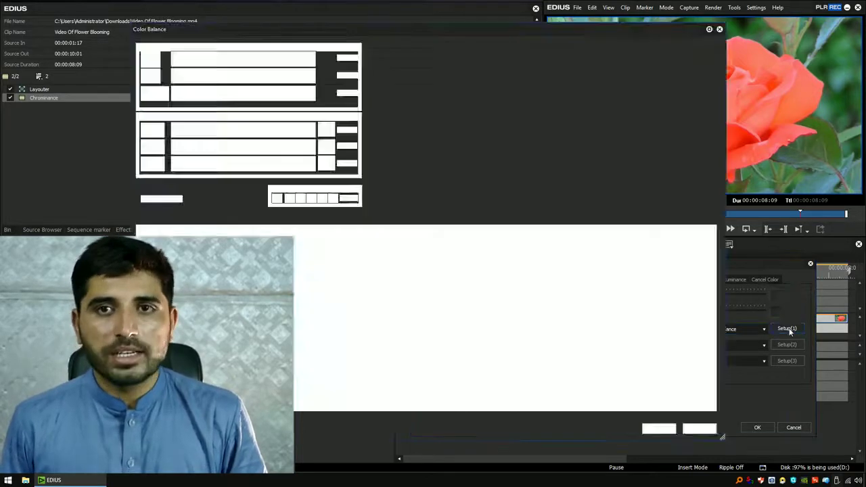
pyautogui.moveTo(485, 29); pyautogui.dragTo(677, 233)
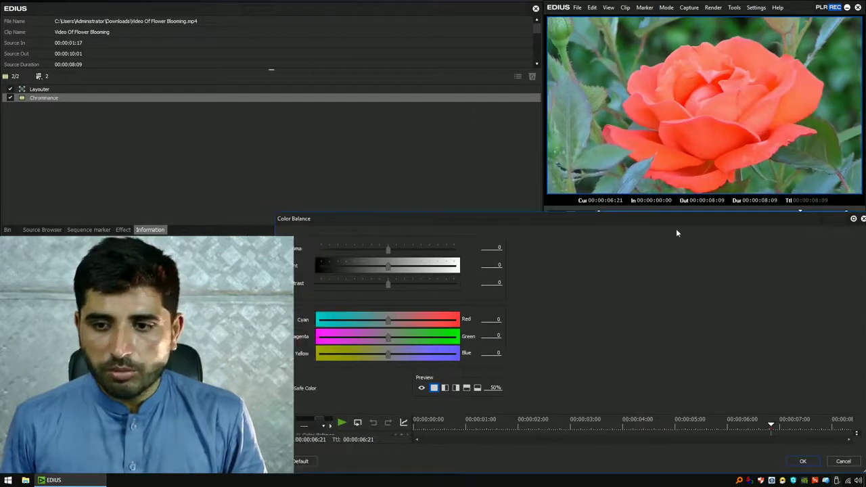
pyautogui.moveTo(817, 223); pyautogui.dragTo(793, 223)
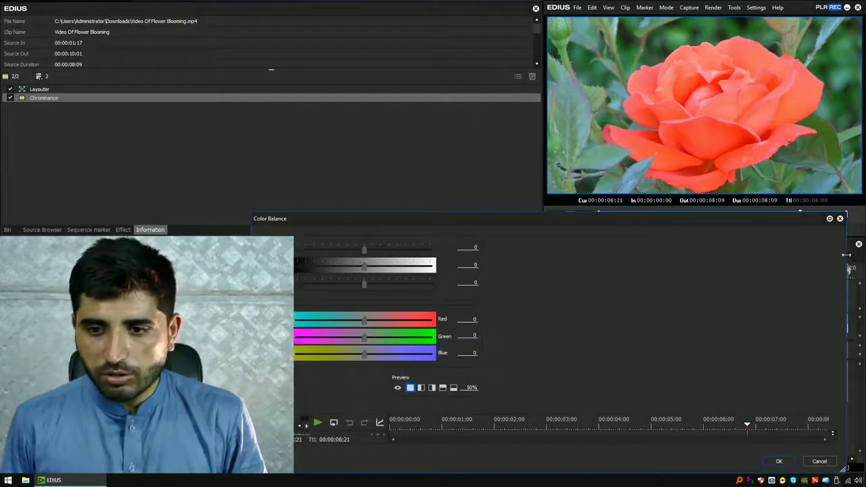
pyautogui.moveTo(848, 258); pyautogui.dragTo(701, 248)
pyautogui.moveTo(599, 215); pyautogui.dragTo(719, 249)
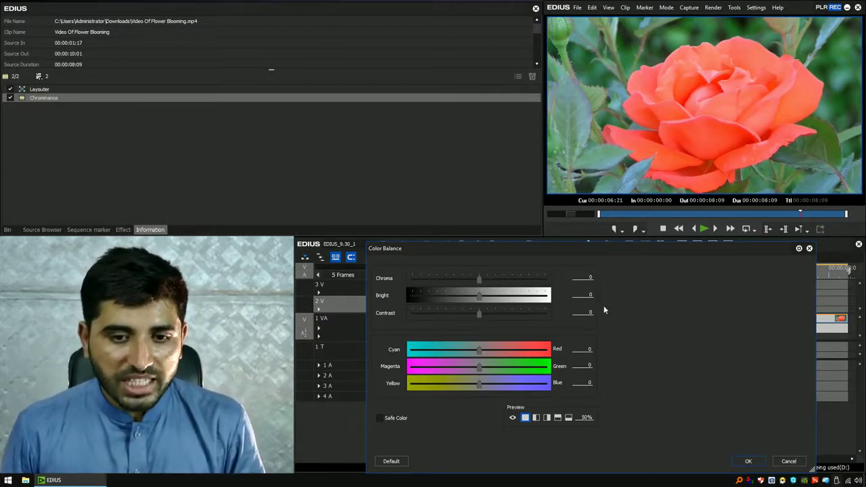
pyautogui.moveTo(481, 283); pyautogui.dragTo(417, 290)
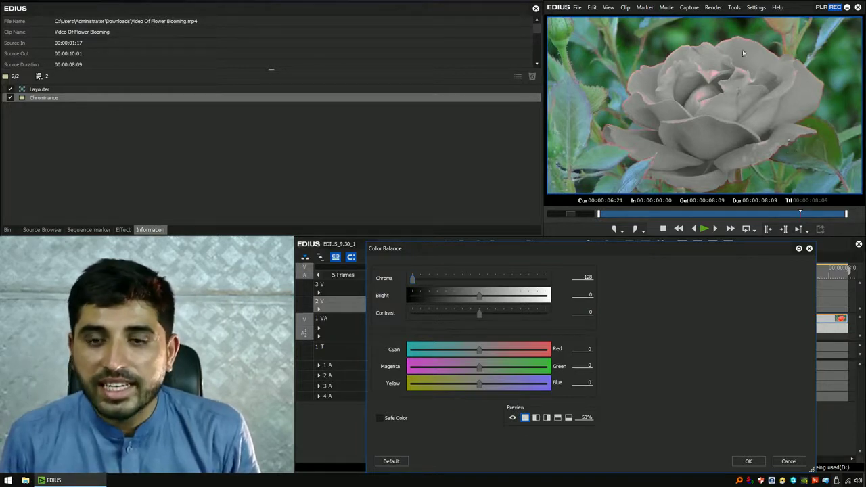
pyautogui.moveTo(752, 251); pyautogui.dragTo(754, 68)
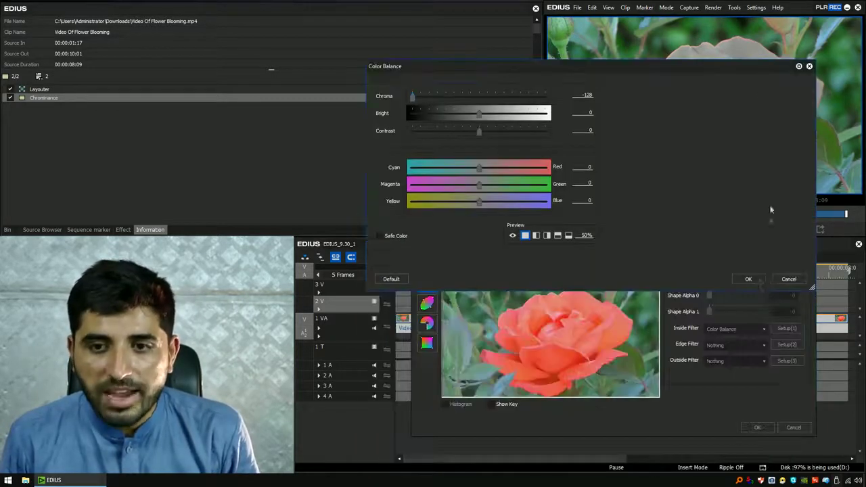
pyautogui.click(748, 278)
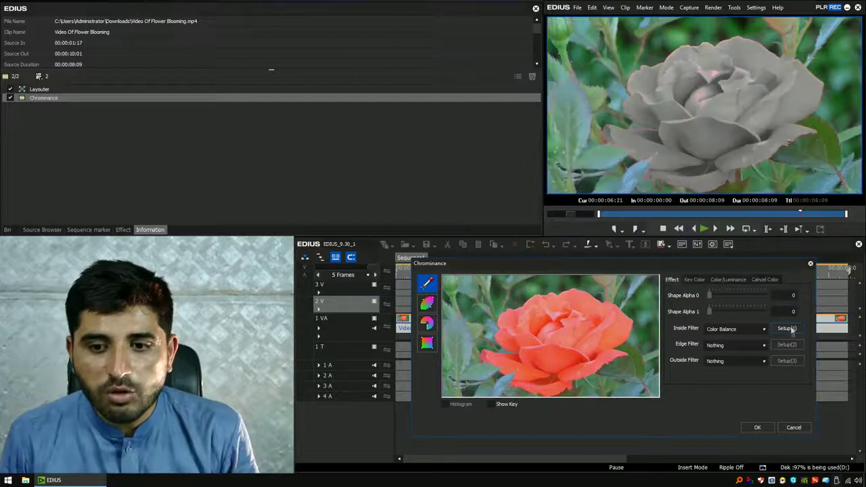
# Step: Try Shape Alpha 0 at 121 and at 56, and Shape Alpha 1 at 128, to compare the rose's edges
pyautogui.click(757, 346)
pyautogui.click(718, 410)
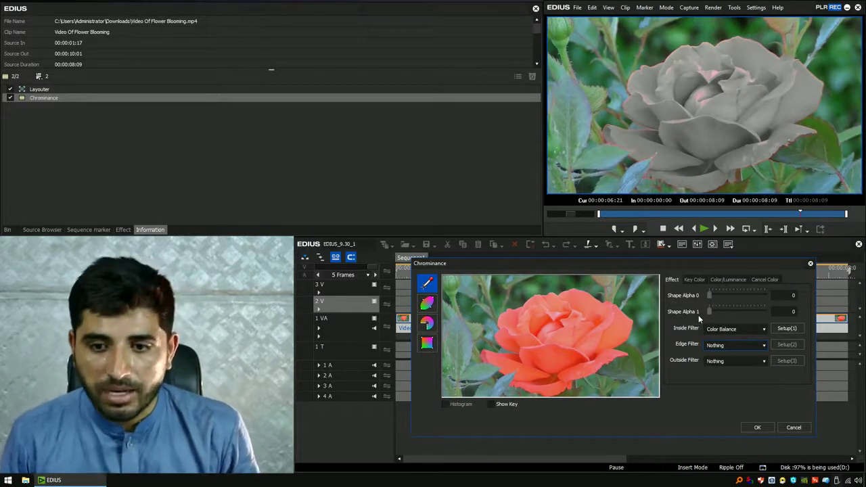
pyautogui.moveTo(709, 295); pyautogui.dragTo(728, 295)
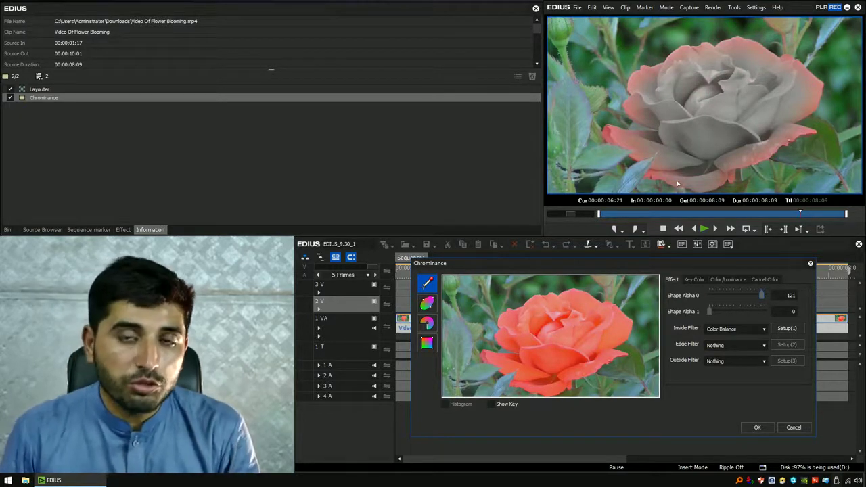
pyautogui.moveTo(762, 297); pyautogui.dragTo(692, 297)
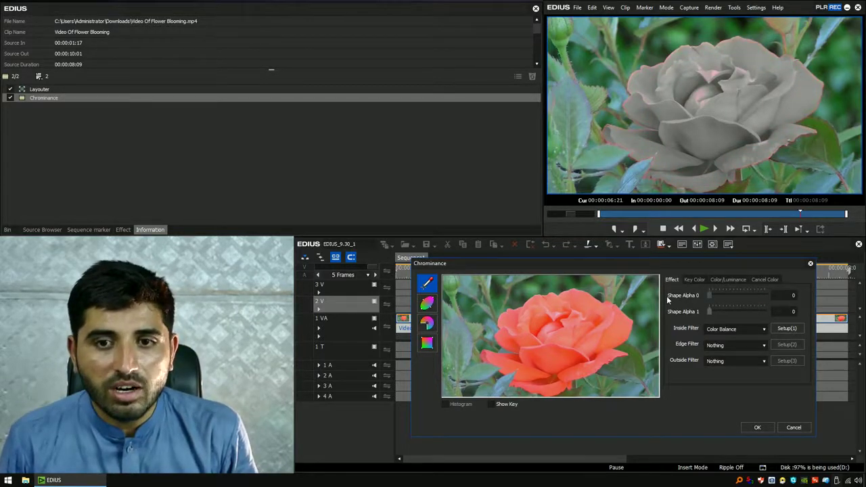
pyautogui.moveTo(708, 313); pyautogui.dragTo(749, 316)
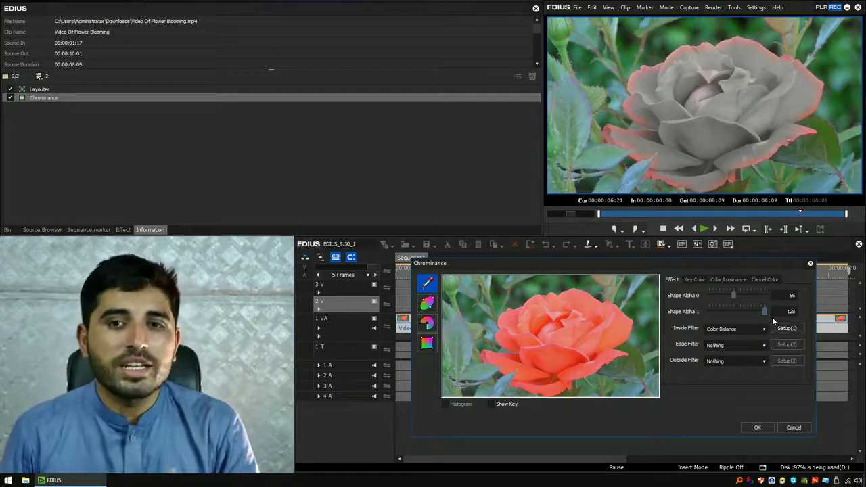
# Step: Set Shape Alpha 0 to 5 and Shape Alpha 1 to 20
pyautogui.moveTo(789, 296); pyautogui.dragTo(809, 315)
pyautogui.write('5')
pyautogui.write('20')
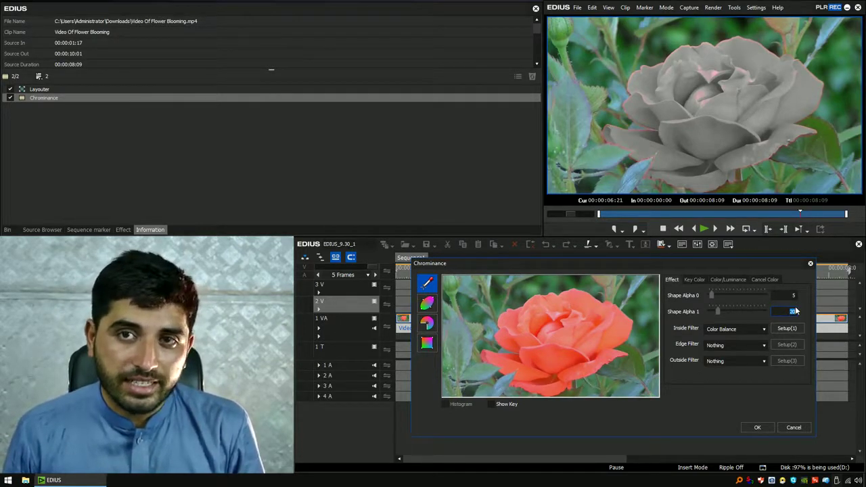
# Step: Assign Color Balance as the Edge Filter, lower its Chroma to -128 and apply it
pyautogui.click(749, 347)
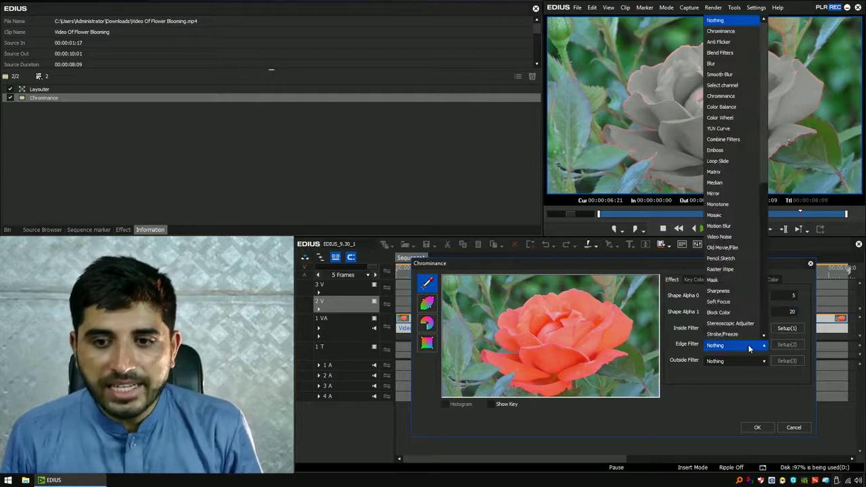
pyautogui.click(730, 108)
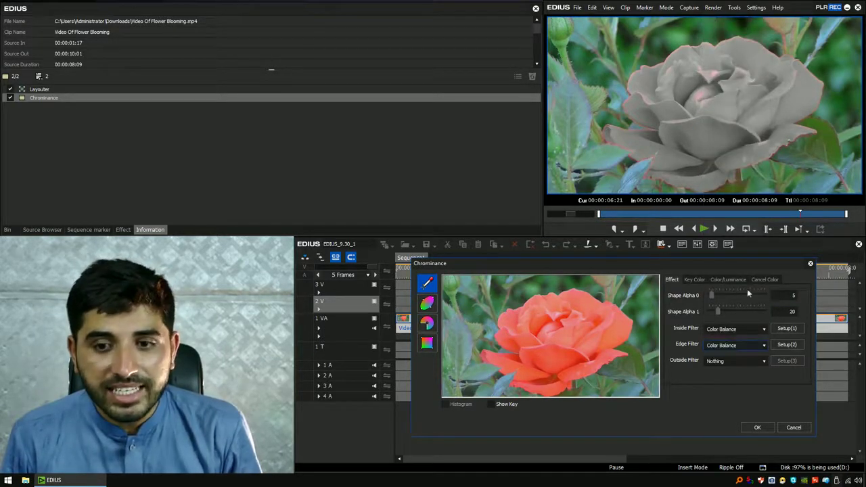
pyautogui.click(791, 347)
pyautogui.moveTo(586, 72); pyautogui.dragTo(611, 287)
pyautogui.moveTo(500, 312); pyautogui.dragTo(419, 307)
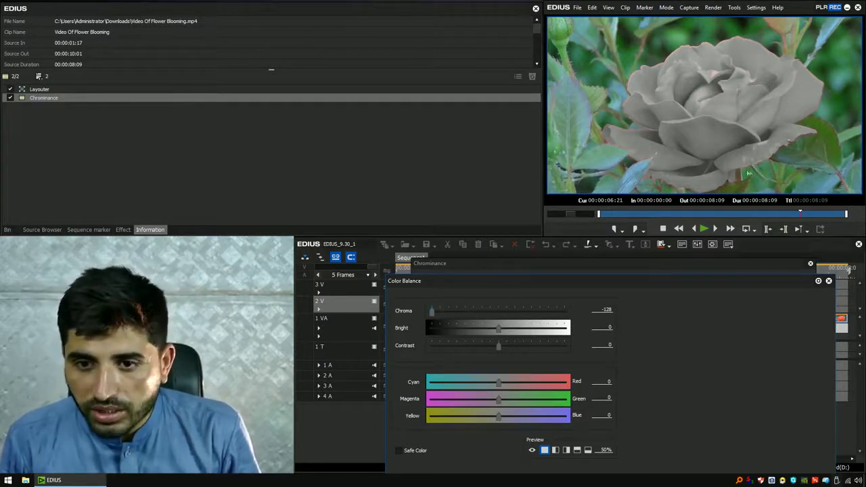
pyautogui.moveTo(728, 282); pyautogui.dragTo(723, 195)
pyautogui.click(764, 408)
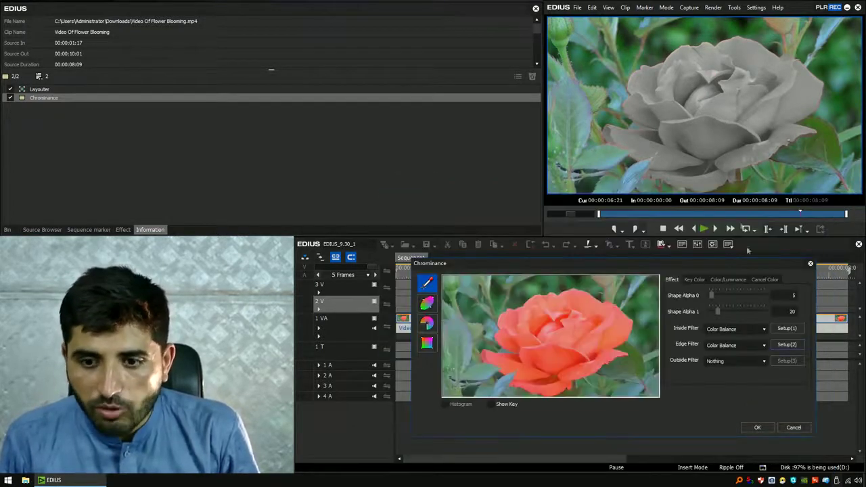
# Step: Set Shape Alpha 0 to 5 and Shape Alpha 1 to 100 for the Chrominance key
pyautogui.moveTo(718, 311); pyautogui.dragTo(700, 313)
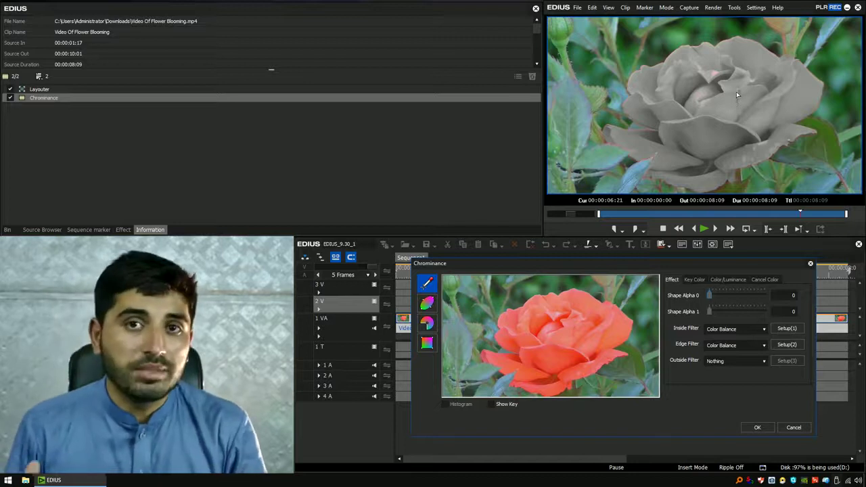
pyautogui.click(790, 296)
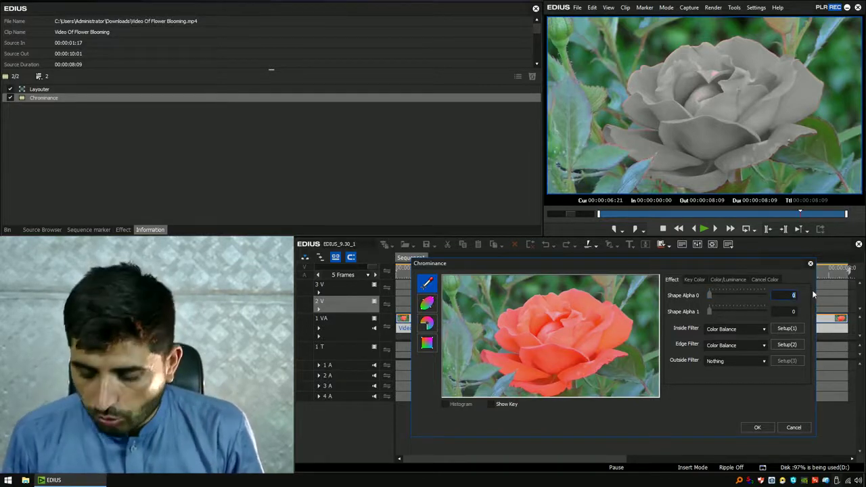
pyautogui.write('5')
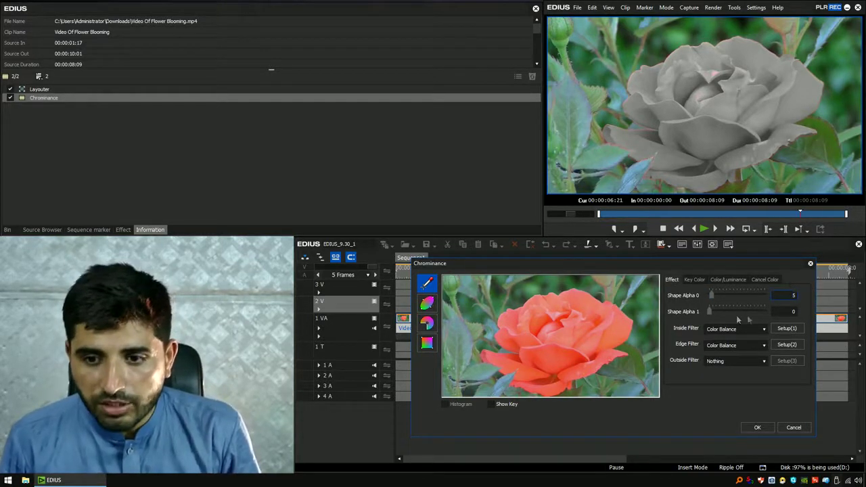
pyautogui.moveTo(708, 310); pyautogui.dragTo(763, 310)
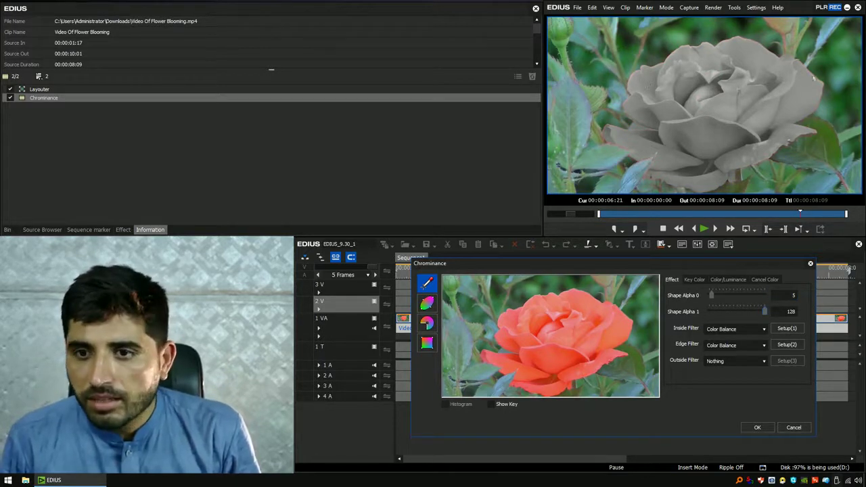
pyautogui.doubleClick(789, 312)
pyautogui.write('100')
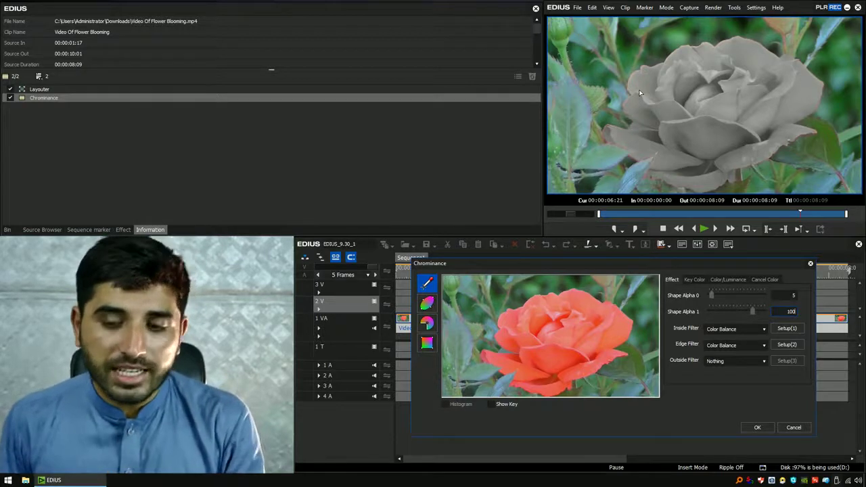
# Step: Set the Chroma of the Inside Filter's Color Balance to 0
pyautogui.click(794, 330)
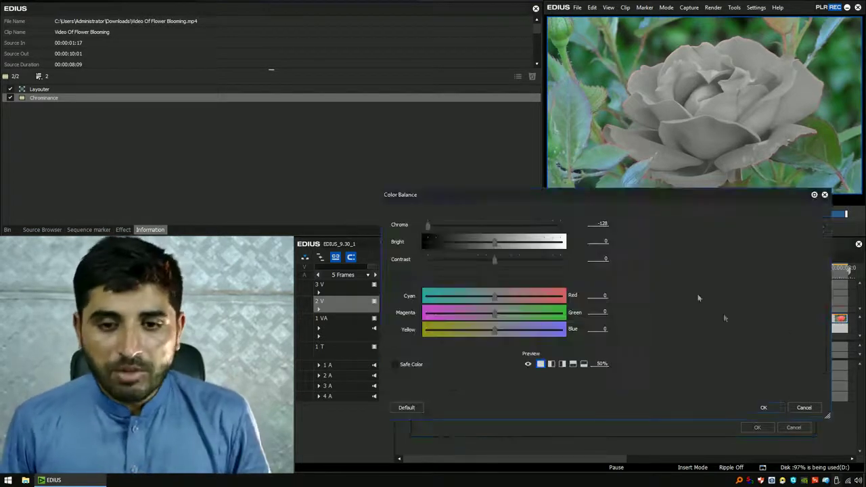
pyautogui.moveTo(589, 199); pyautogui.dragTo(597, 238)
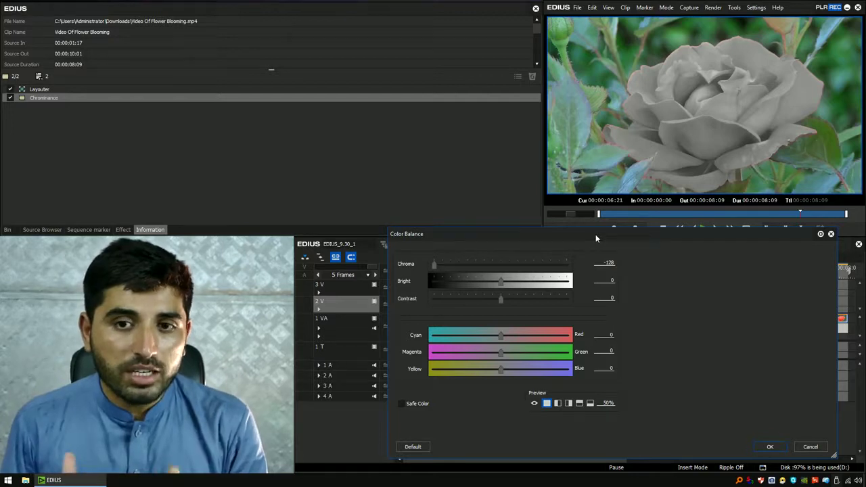
pyautogui.click(605, 263)
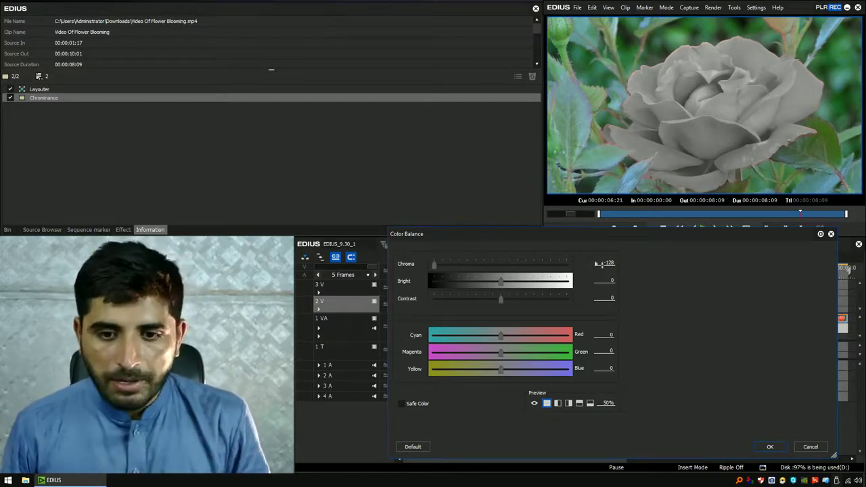
pyautogui.write('0')
pyautogui.press('Return')
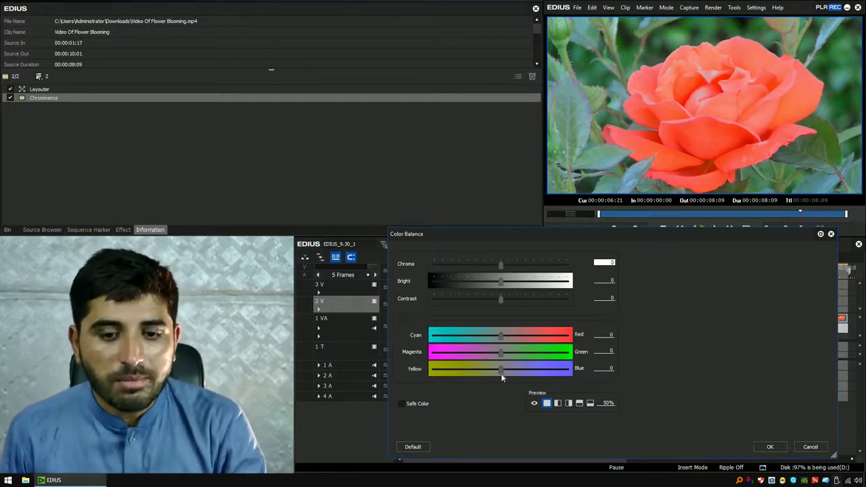
# Step: Tint the rose orange with Chroma -26, Red -15, Green -38 and Blue -64, and apply the Color Balance and Chrominance settings
pyautogui.moveTo(491, 372); pyautogui.dragTo(481, 374)
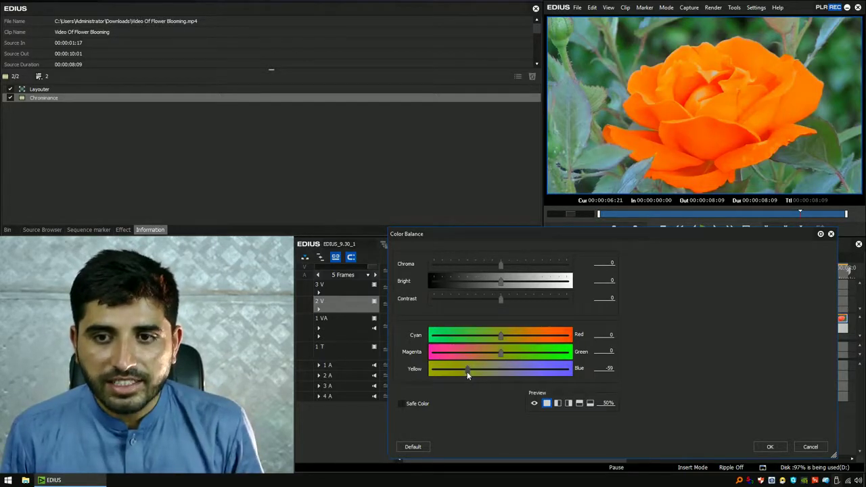
pyautogui.moveTo(486, 357)
pyautogui.mouseDown()
pyautogui.moveTo(488, 342)
pyautogui.moveTo(499, 350)
pyautogui.mouseUp()
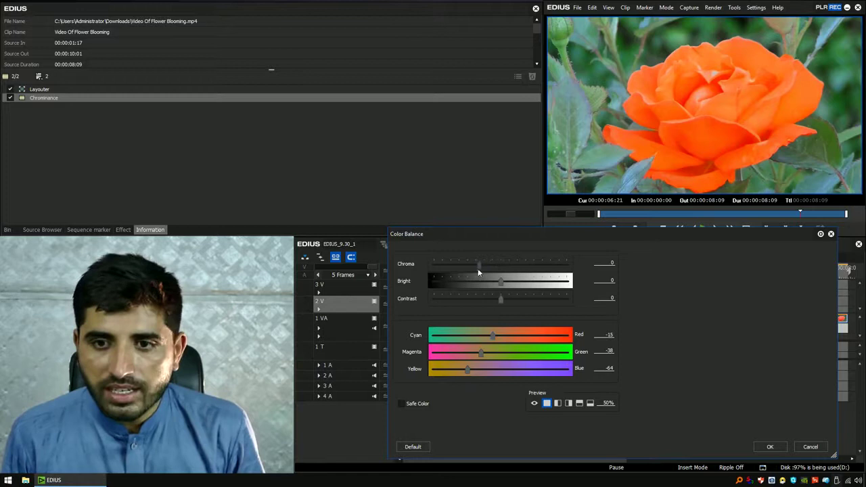
pyautogui.moveTo(676, 233); pyautogui.dragTo(684, 183)
pyautogui.click(779, 397)
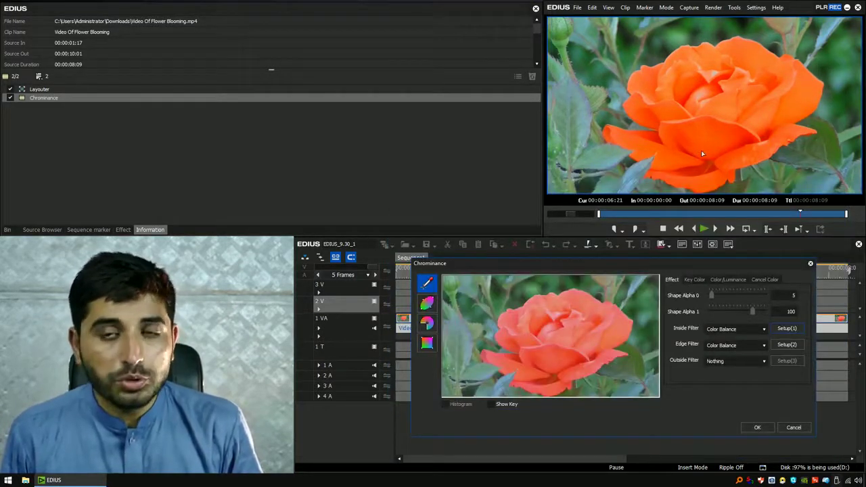
pyautogui.click(757, 428)
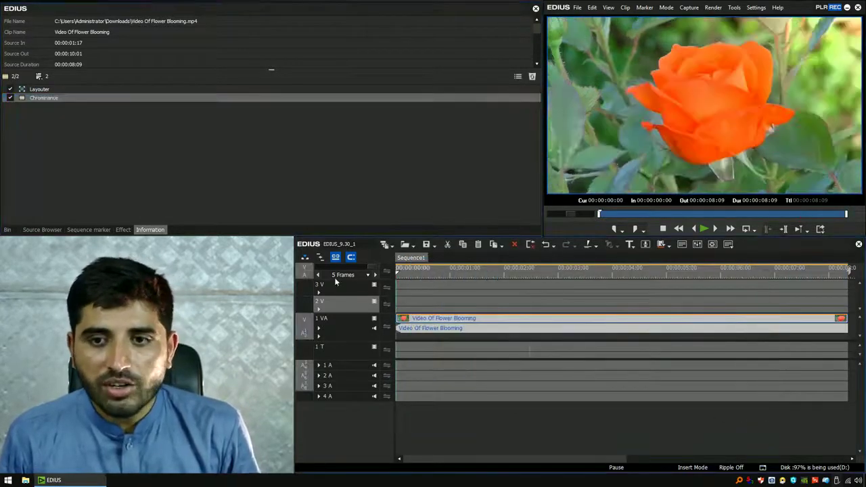
# Step: Play back the clip and switch the Chrominance filter off and on to compare the rose's original and changed colors
pyautogui.press('space')
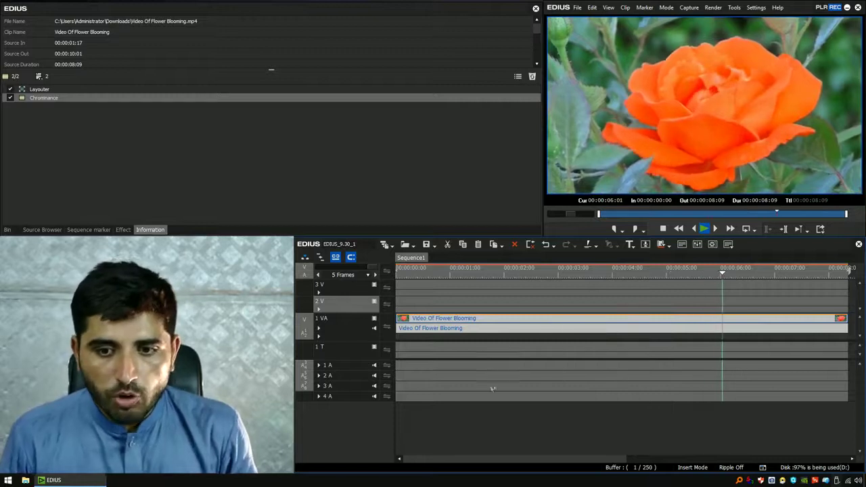
pyautogui.click(614, 273)
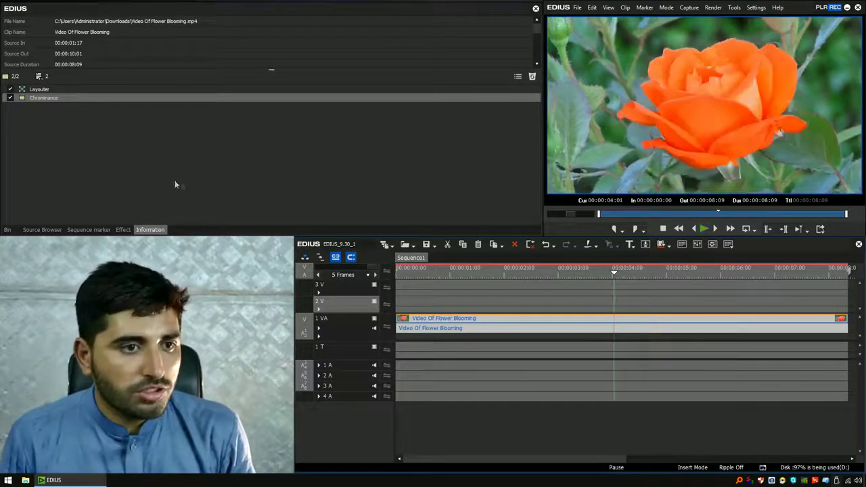
pyautogui.click(9, 98)
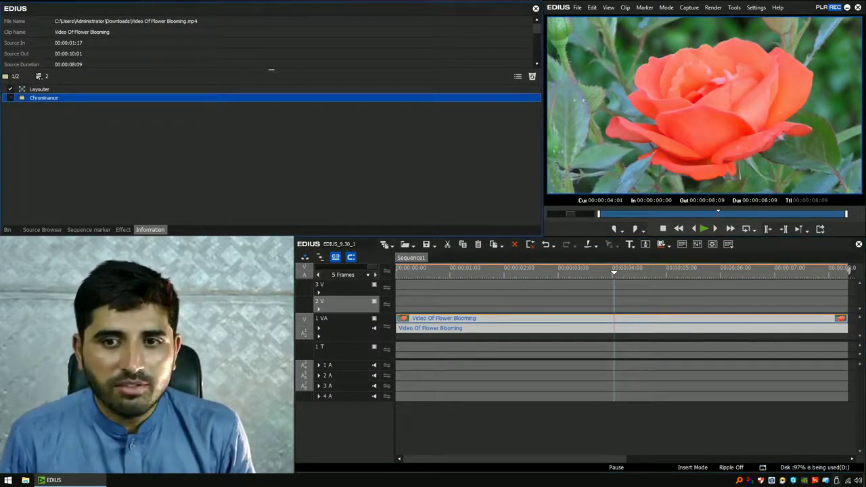
pyautogui.click(9, 98)
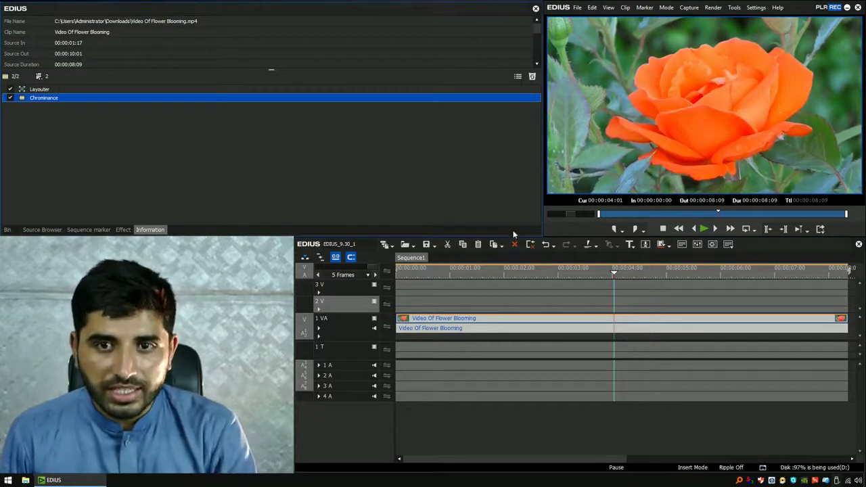
# Step: Reset Chroma, Red, Green and Blue to 0 in the Inside Filter's Color Balance
pyautogui.click(518, 77)
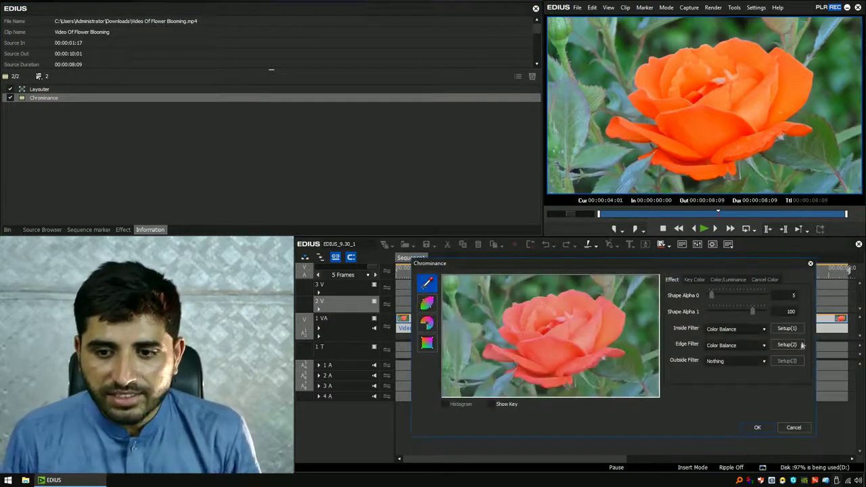
pyautogui.click(795, 330)
pyautogui.click(612, 285)
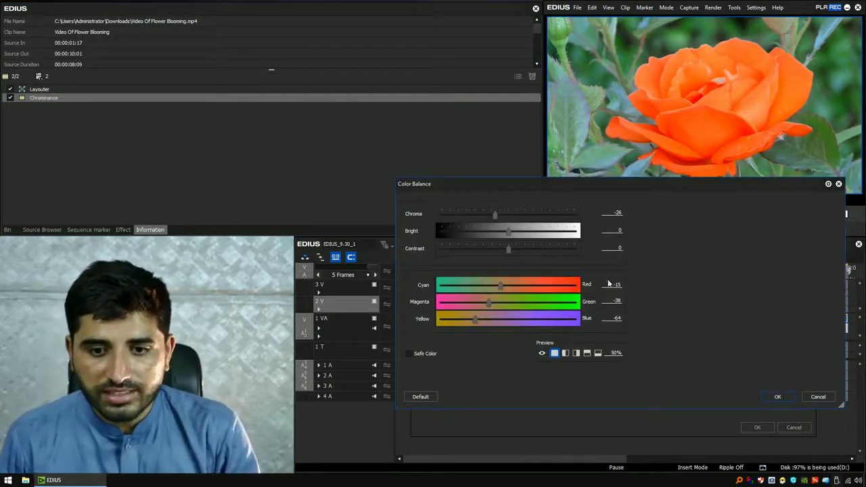
pyautogui.write('0')
pyautogui.click(614, 214)
pyautogui.write('0')
pyautogui.click(612, 301)
pyautogui.write('0')
pyautogui.press('Tab')
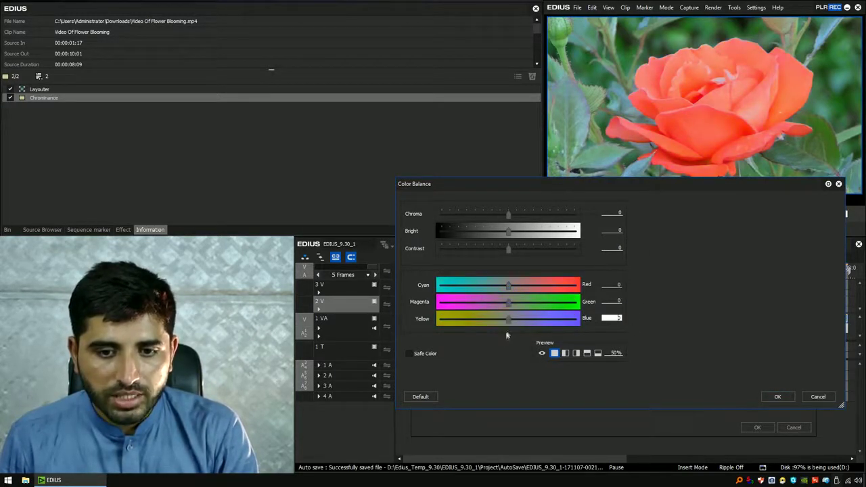
# Step: Turn the rose blue by shifting the inside color balance strongly toward blue and cyan and slightly toward magenta, and apply the filter
pyautogui.moveTo(511, 324); pyautogui.dragTo(549, 322)
pyautogui.moveTo(492, 288); pyautogui.dragTo(466, 286)
pyautogui.moveTo(509, 306); pyautogui.dragTo(502, 304)
pyautogui.click(788, 398)
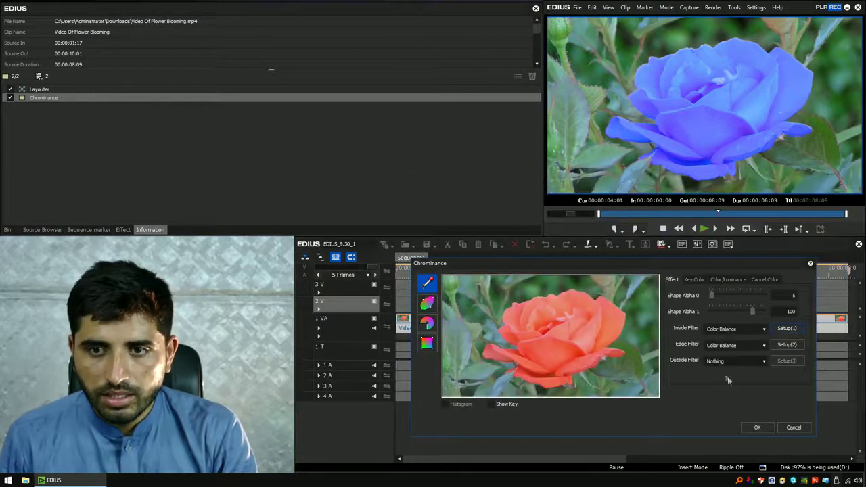
pyautogui.click(758, 427)
# Step: Play the clip from the start to check the blue rose
pyautogui.click(617, 282)
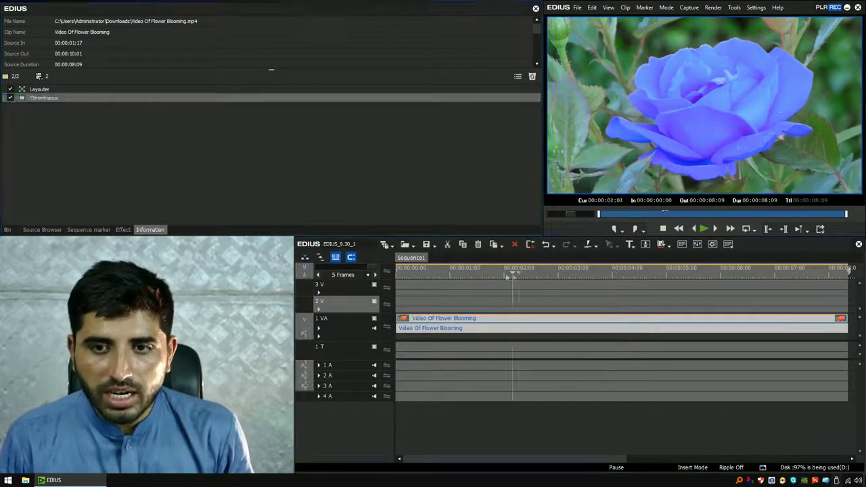
pyautogui.press('Home')
pyautogui.press('space')
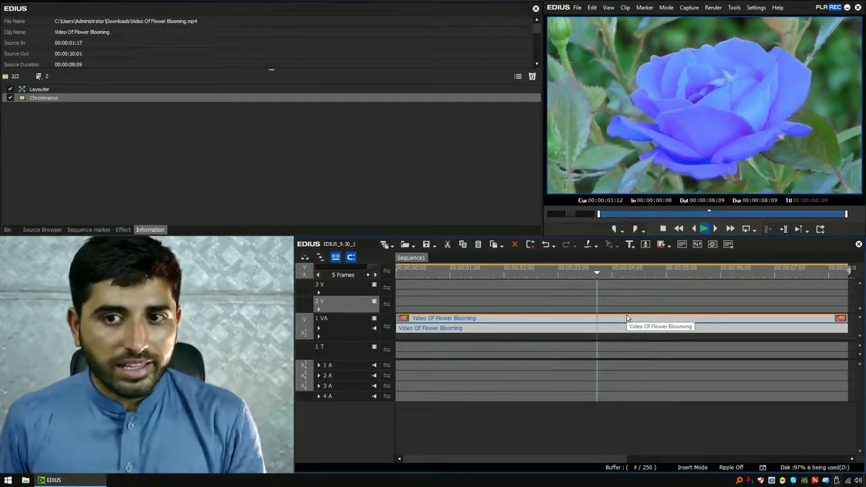
pyautogui.press('space')
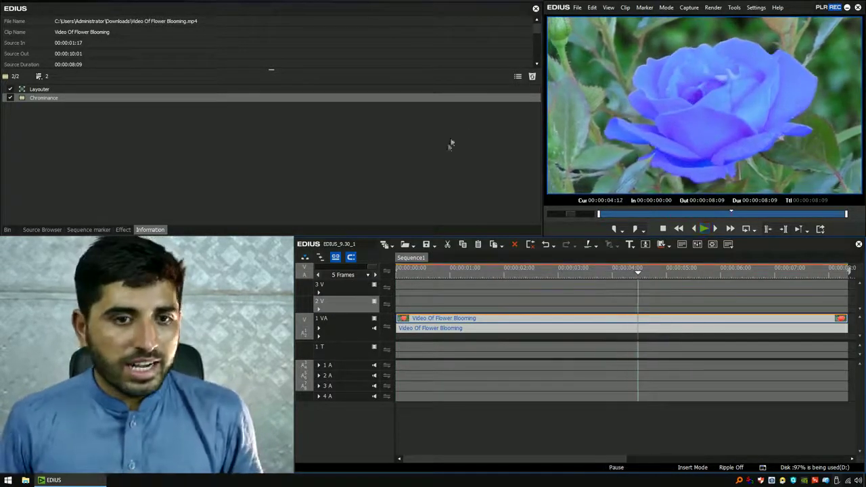
# Step: Assign Color Balance as the Outside Filter with Chroma 15, apply it and play back the clip
pyautogui.click(519, 76)
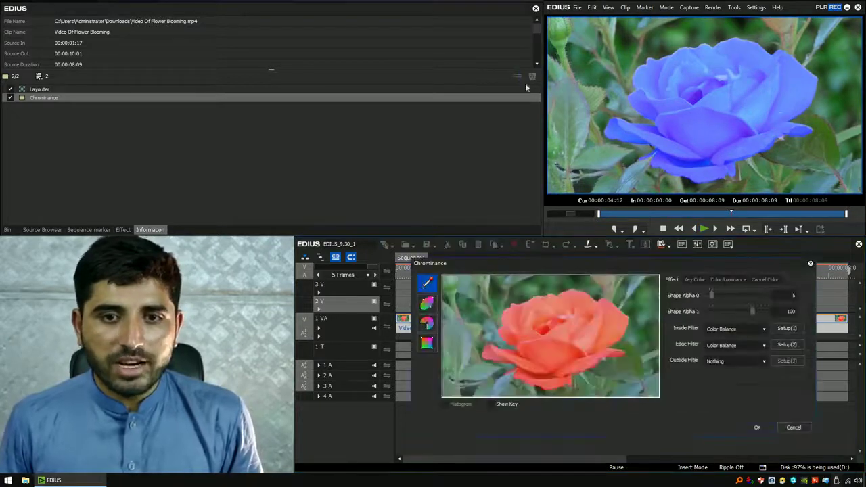
pyautogui.click(744, 363)
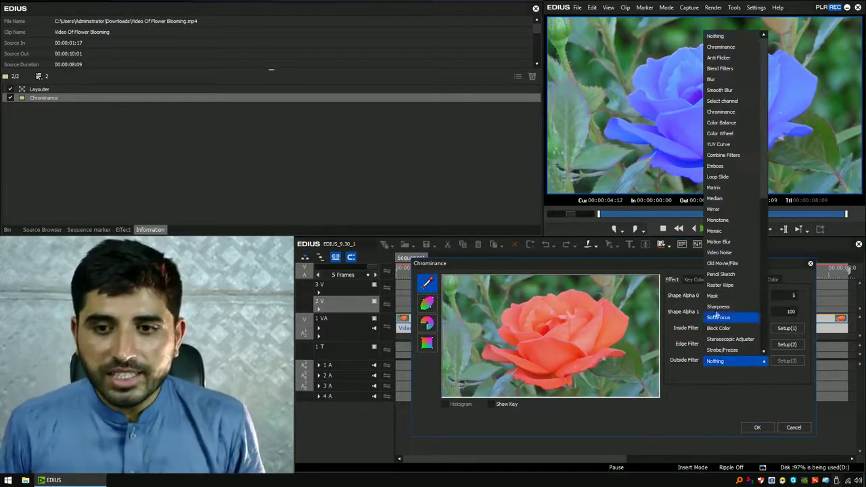
pyautogui.click(737, 124)
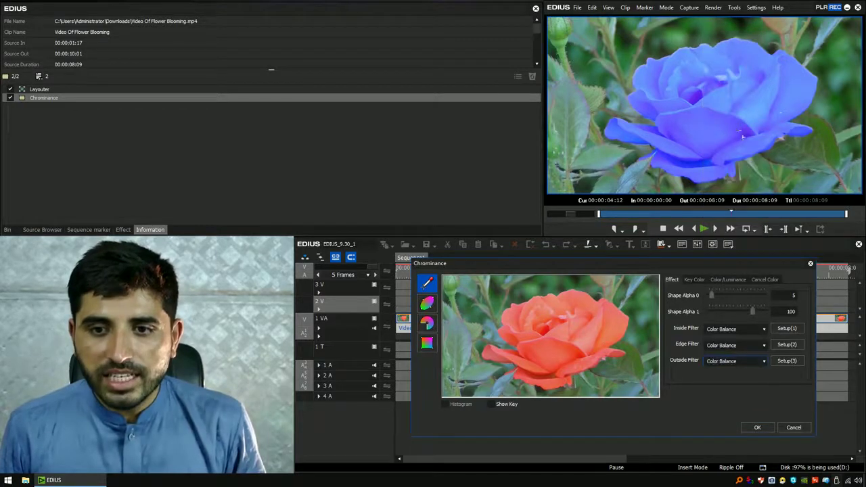
pyautogui.click(796, 361)
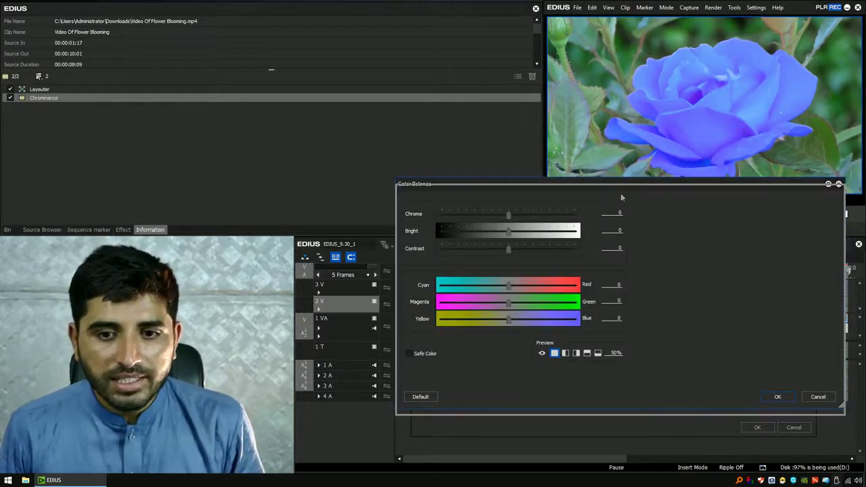
pyautogui.moveTo(607, 244); pyautogui.dragTo(647, 243)
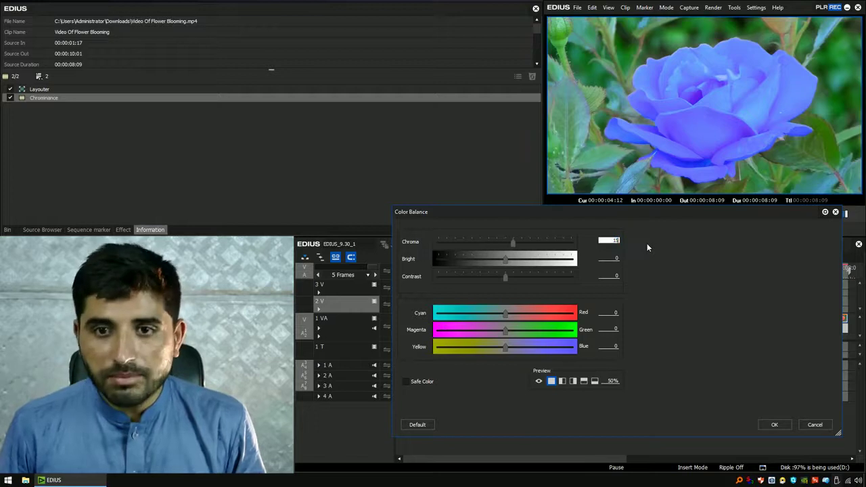
pyautogui.click(806, 428)
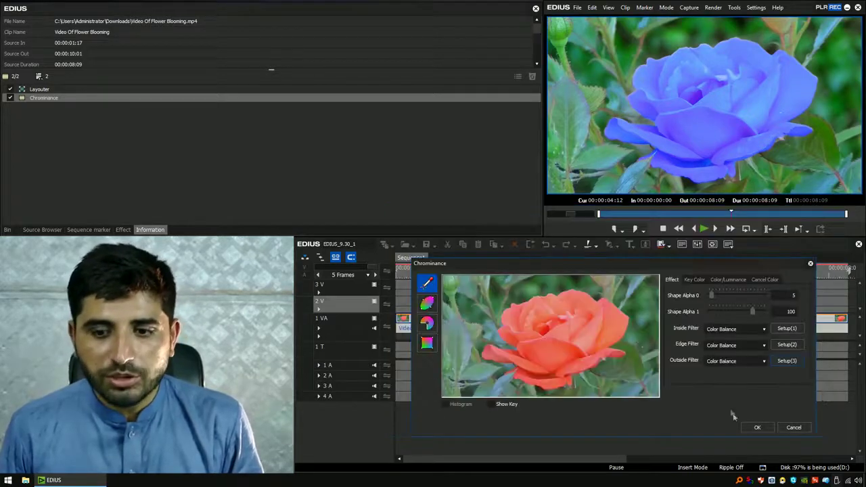
pyautogui.click(738, 425)
pyautogui.click(505, 275)
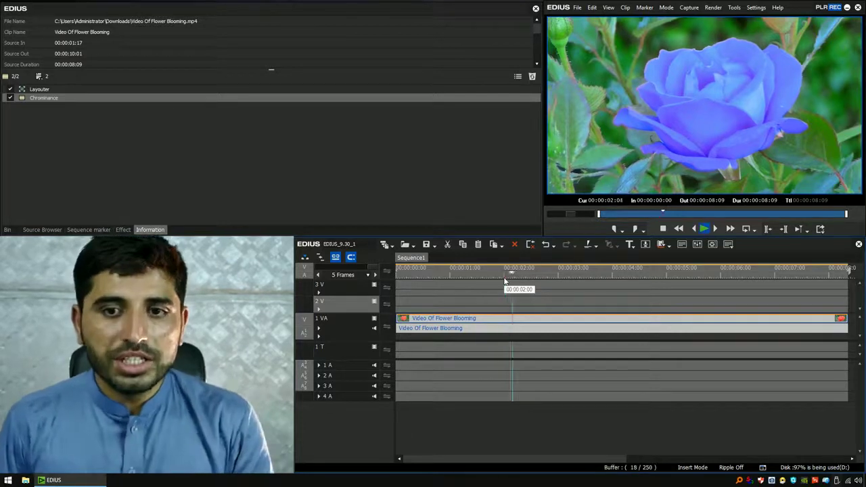
pyautogui.press('space')
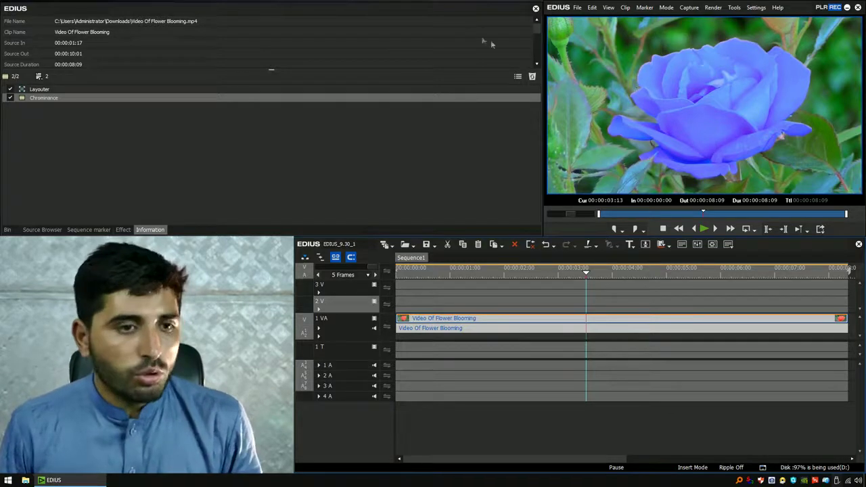
# Step: Set the Edge Filter's Color Balance in the Chrominance filter to Chroma -66, Red -40 and Blue 55, and confirm it
pyautogui.click(518, 77)
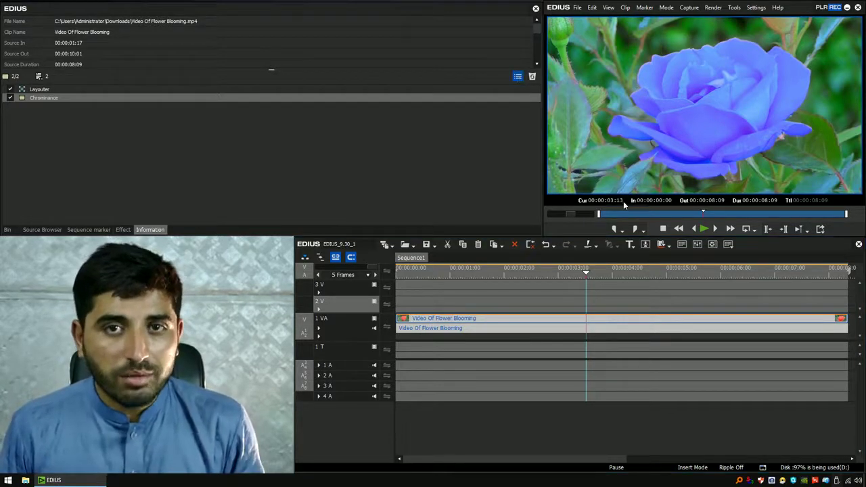
pyautogui.click(785, 343)
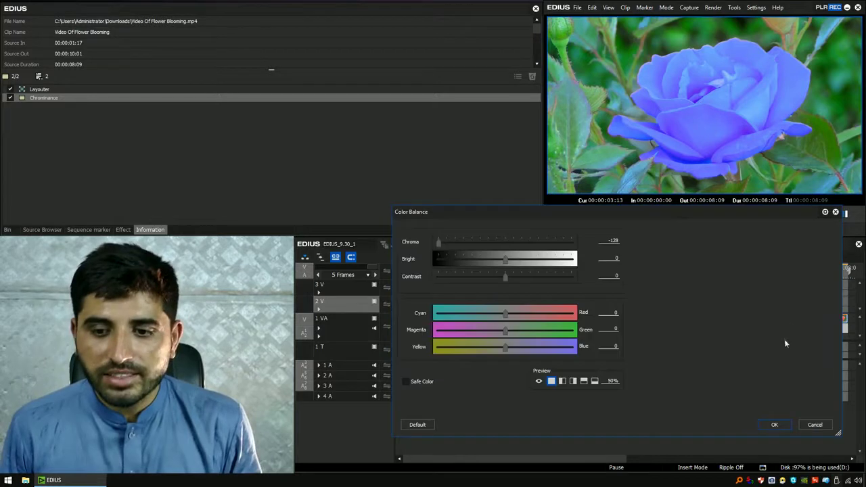
pyautogui.click(609, 241)
pyautogui.write('0')
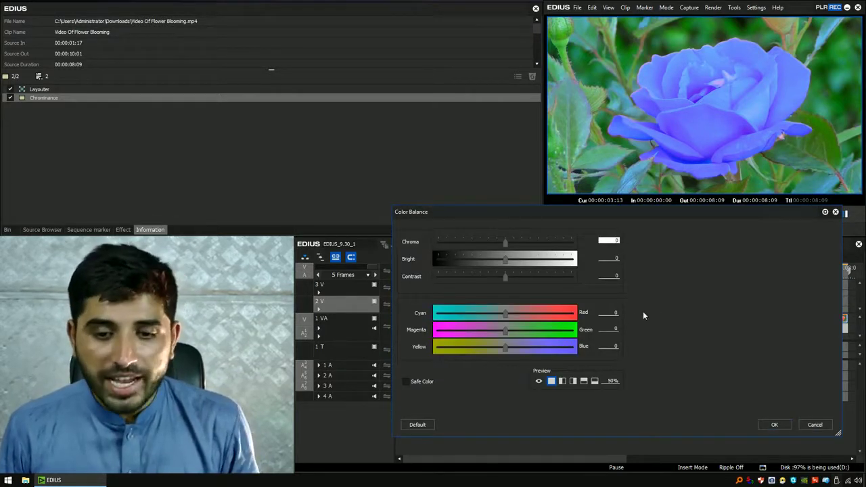
pyautogui.moveTo(522, 349); pyautogui.dragTo(534, 350)
pyautogui.moveTo(504, 314); pyautogui.dragTo(484, 316)
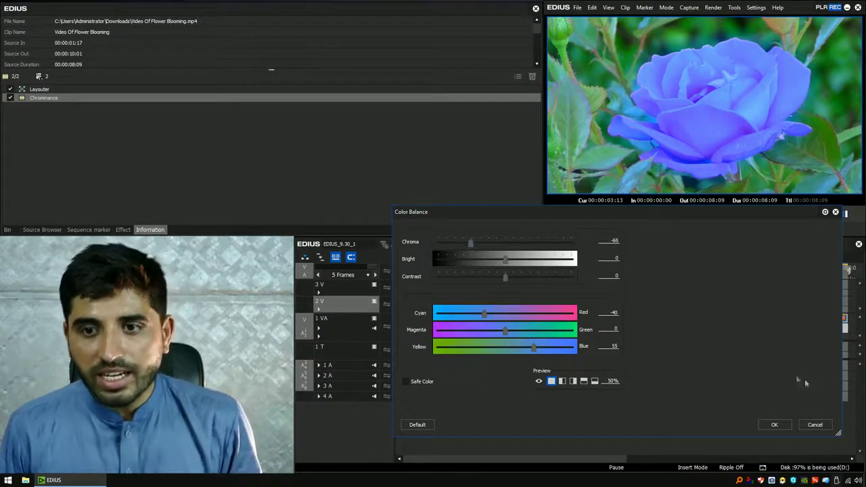
pyautogui.click(787, 425)
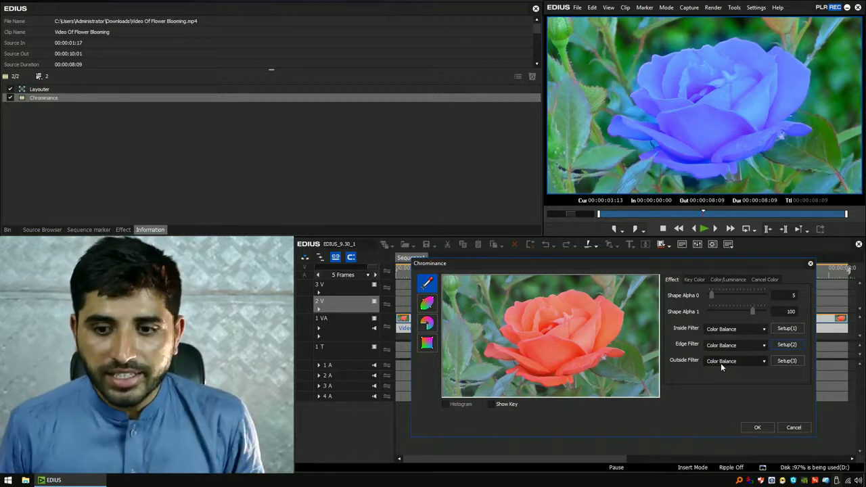
# Step: Set Shape Alpha 0 to 6 and Shape Alpha 1 to 25, apply the filter and play the clip from the start
pyautogui.moveTo(753, 312); pyautogui.dragTo(727, 314)
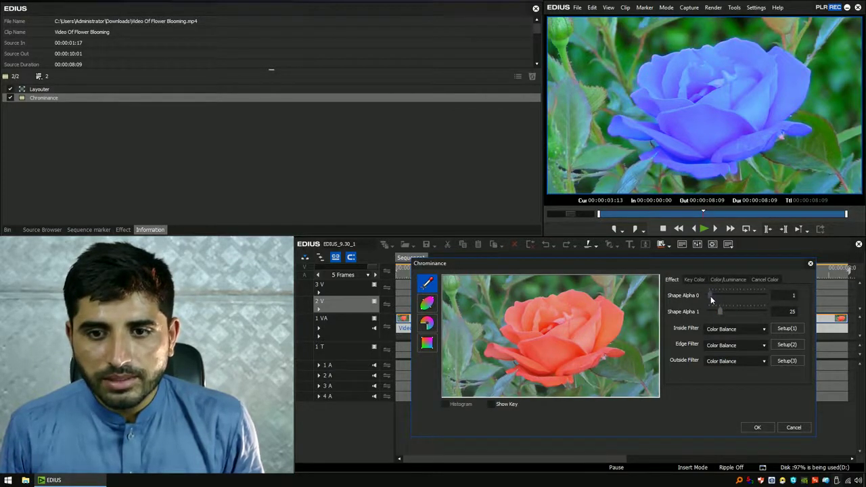
pyautogui.click(759, 427)
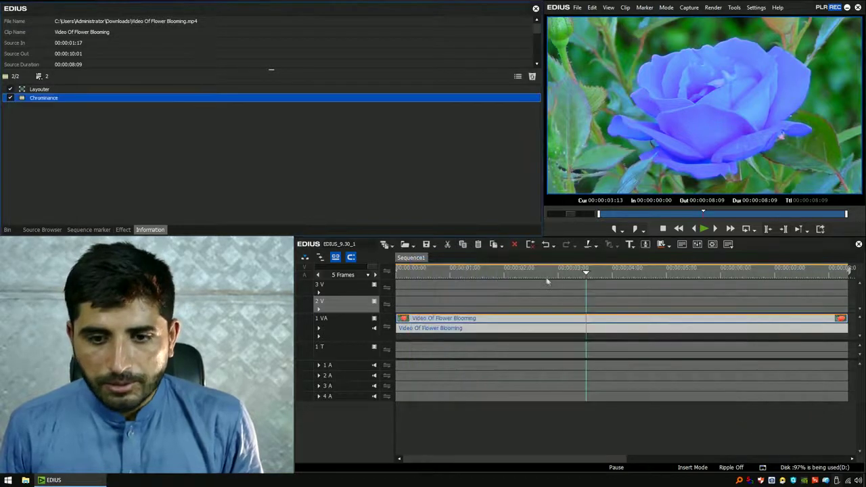
pyautogui.click(549, 281)
pyautogui.press('Home')
pyautogui.press('space')
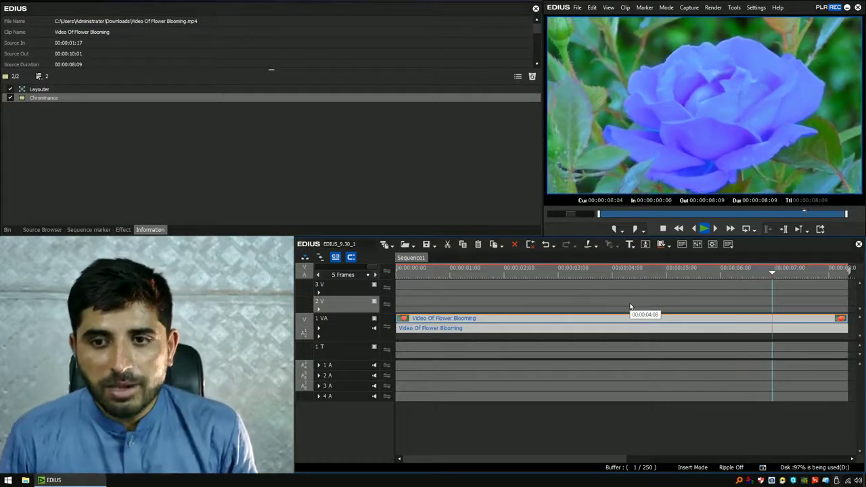
pyautogui.press('space')
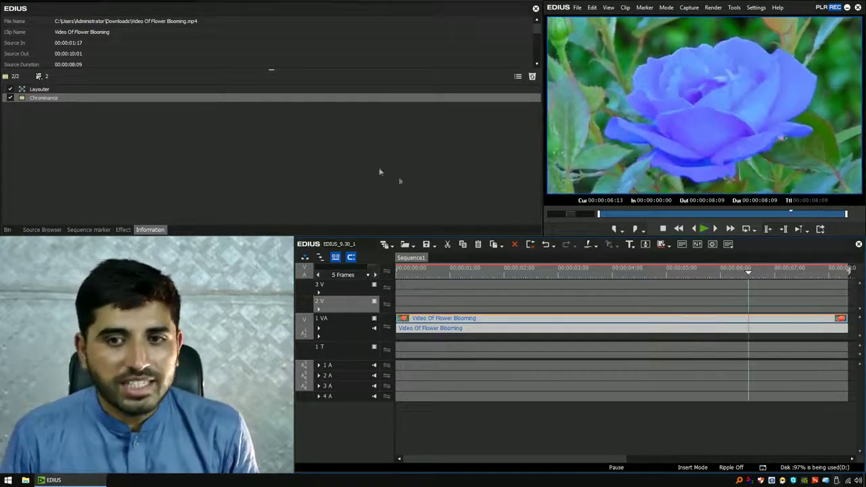
# Step: Set the Outside Filter's Color Balance Chroma to -128 to desaturate the surroundings of the rose, and apply the filter
pyautogui.click(370, 98)
pyautogui.doubleClick(371, 99)
pyautogui.click(783, 358)
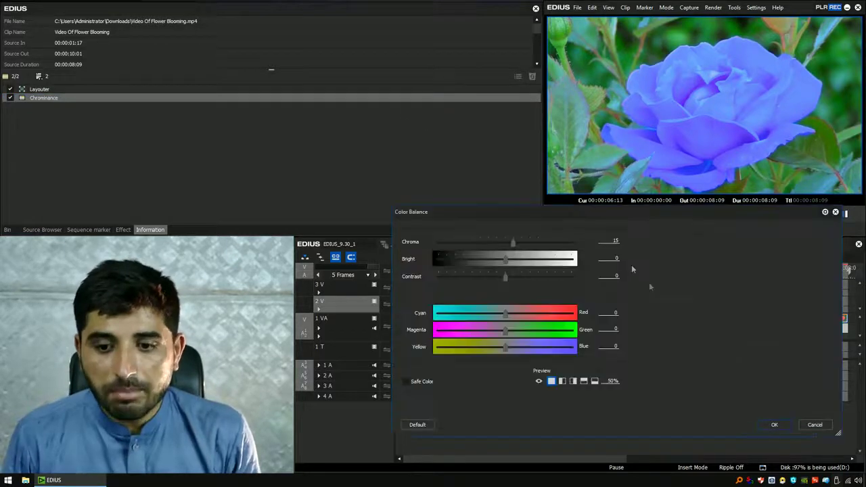
pyautogui.moveTo(512, 243); pyautogui.dragTo(438, 242)
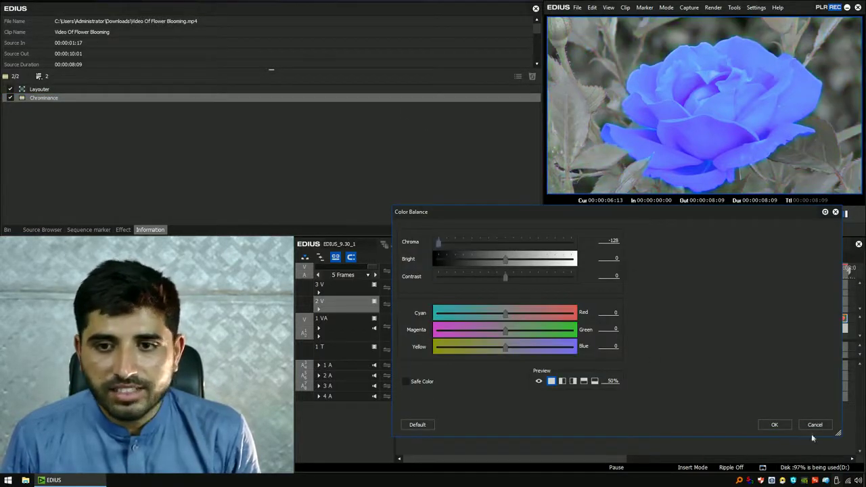
pyautogui.click(777, 426)
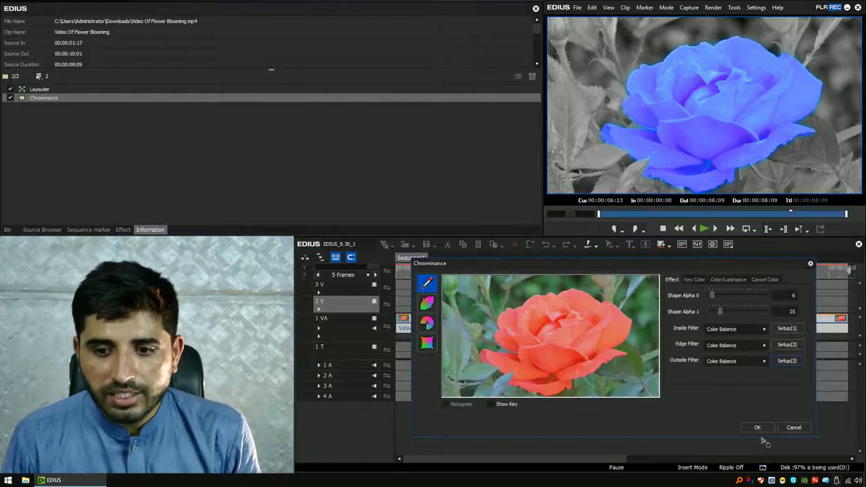
pyautogui.click(757, 427)
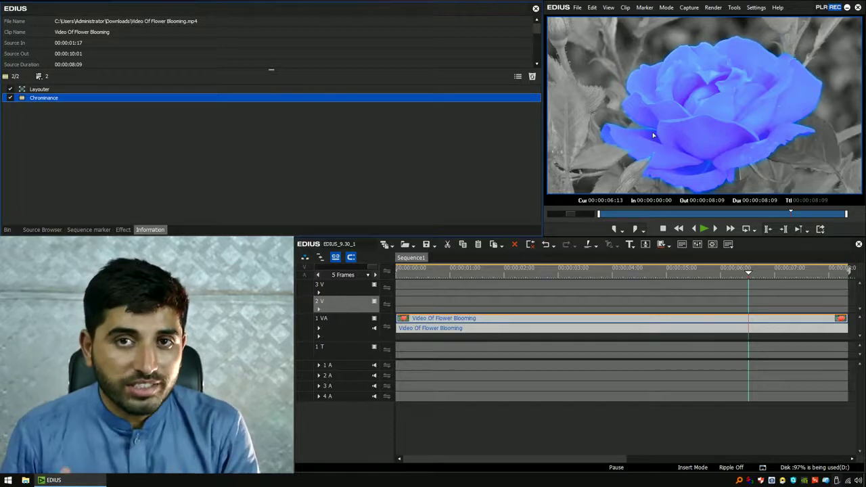
# Step: Adjust the Edge Filter's Color Balance to Blue 52, Red -37 and Chroma about -99, apply it and play the clip from the start
pyautogui.doubleClick(346, 99)
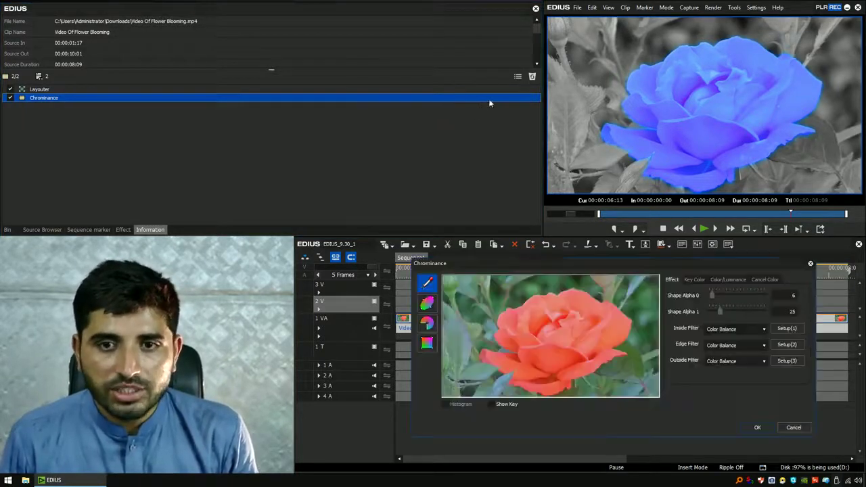
pyautogui.click(787, 345)
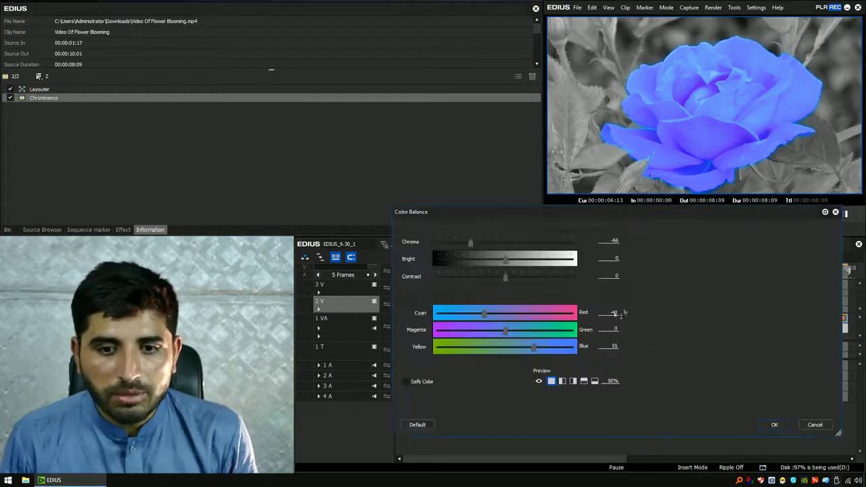
pyautogui.moveTo(532, 348)
pyautogui.mouseDown()
pyautogui.moveTo(522, 348)
pyautogui.moveTo(531, 348)
pyautogui.mouseUp()
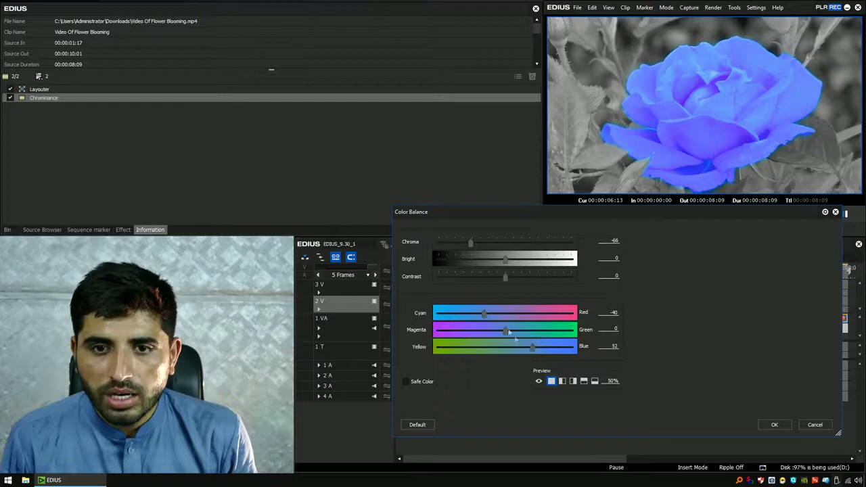
pyautogui.moveTo(486, 316); pyautogui.dragTo(489, 318)
pyautogui.moveTo(471, 243); pyautogui.dragTo(455, 251)
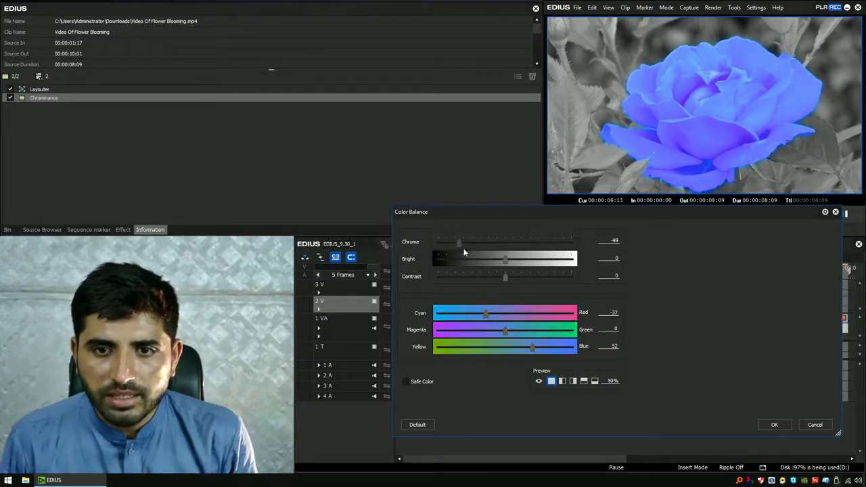
pyautogui.click(775, 425)
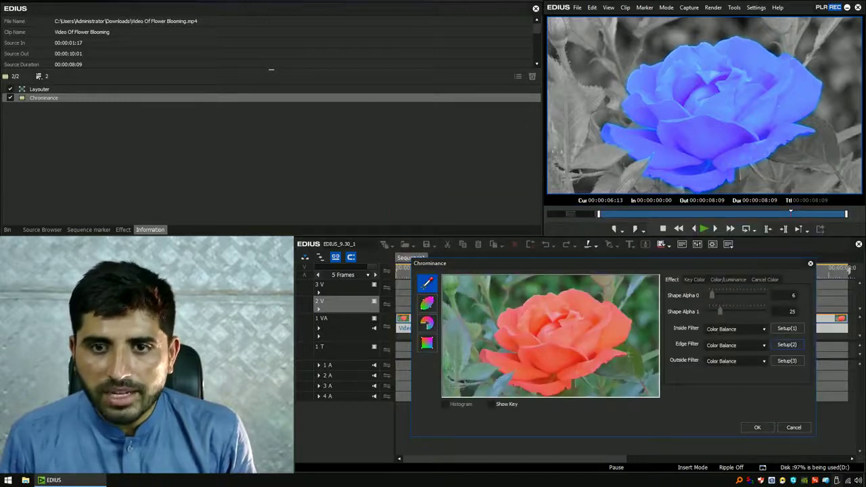
pyautogui.click(758, 427)
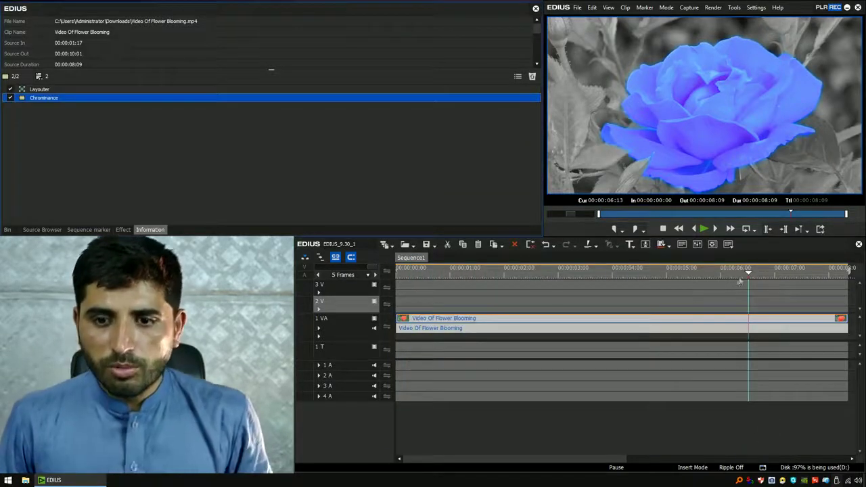
pyautogui.press('Home')
pyautogui.press('space')
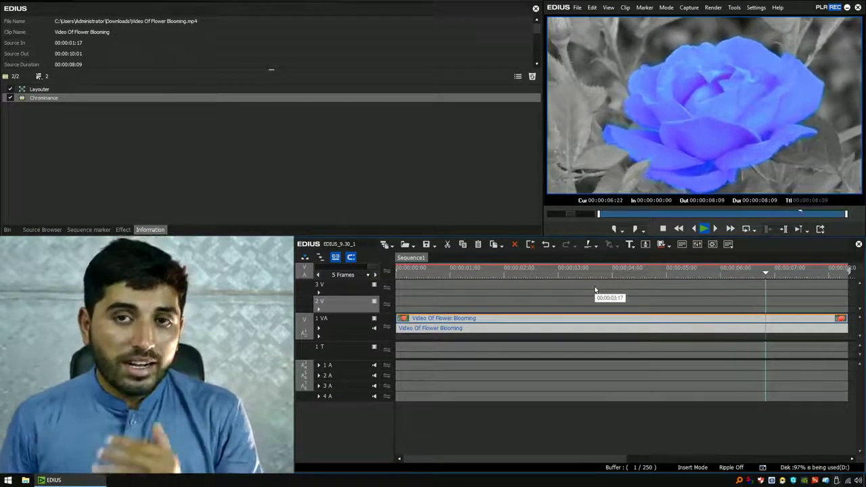
# Step: Set the Outside Filter's Color Balance Chroma to 20 and apply the Chrominance filter
pyautogui.click(357, 98)
pyautogui.doubleClick(359, 99)
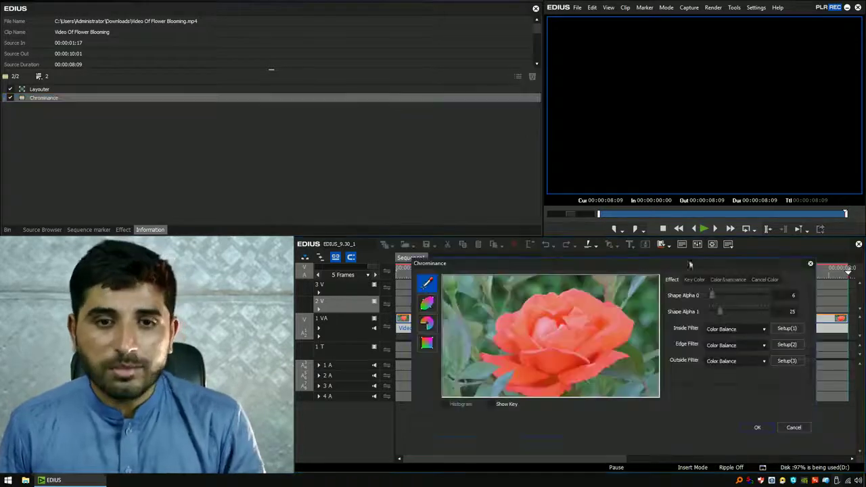
pyautogui.click(785, 360)
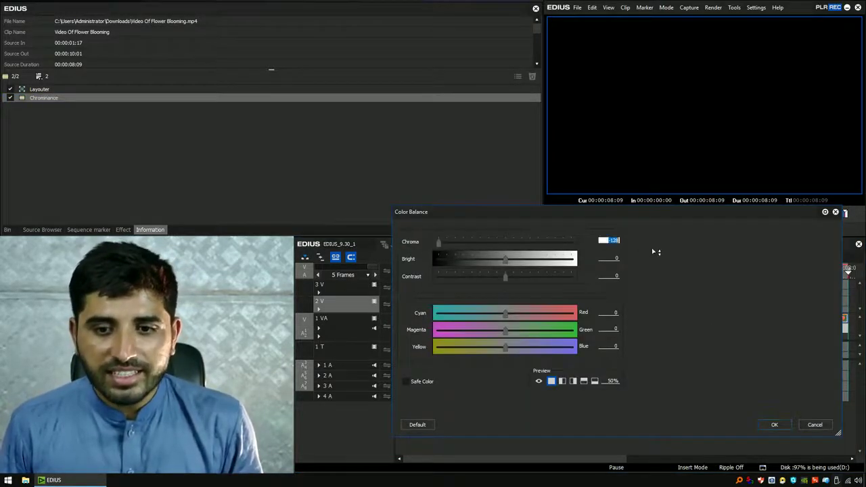
pyautogui.write('20')
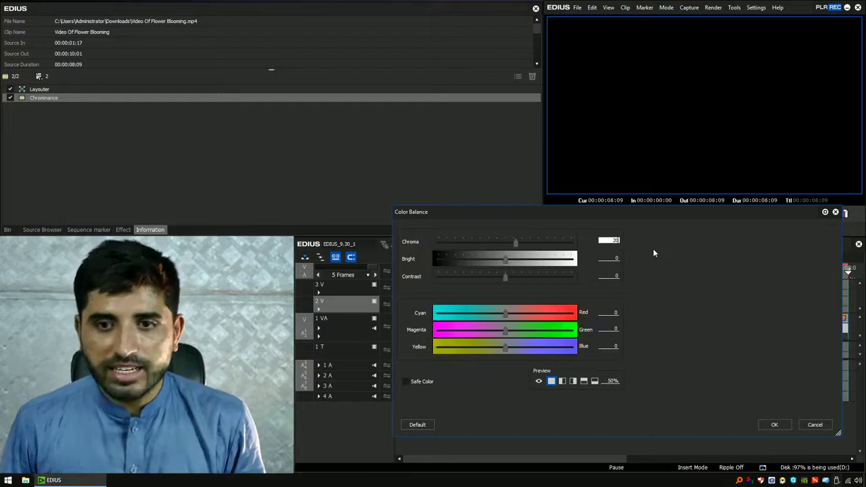
pyautogui.click(775, 426)
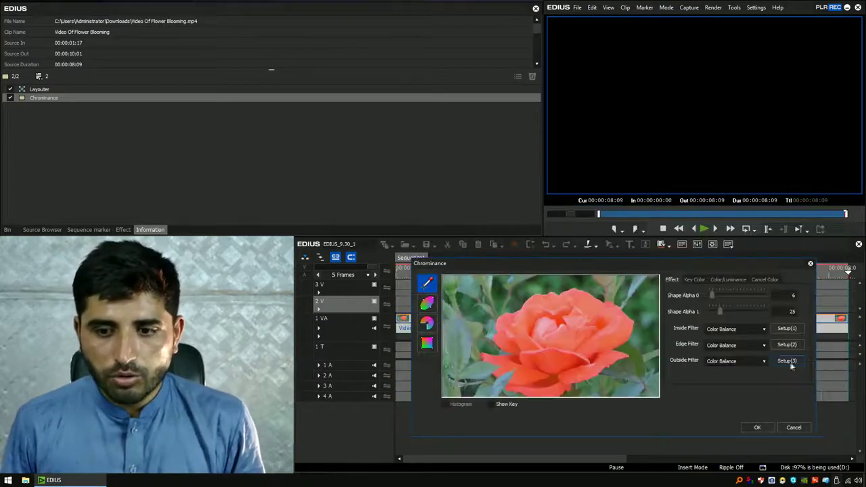
pyautogui.click(758, 428)
# Step: Scrub the timeline and play the clip from the start to check the blue rose against its recolored surroundings
pyautogui.click(561, 273)
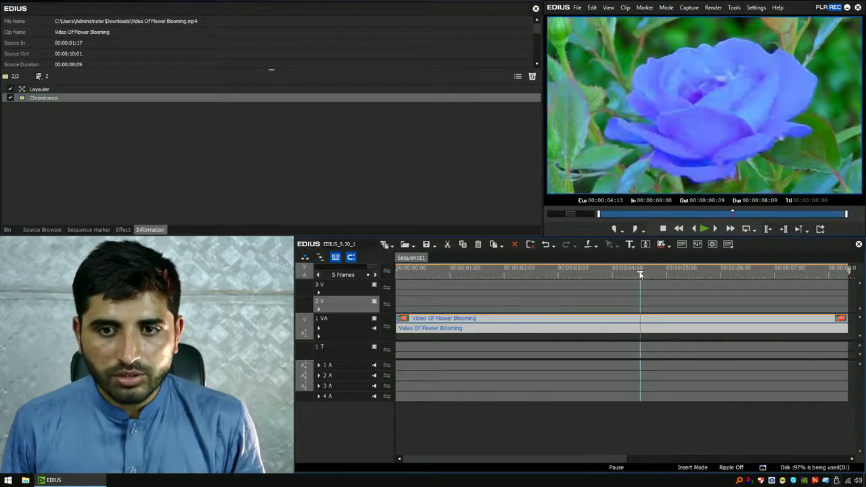
pyautogui.press('Home')
pyautogui.press('space')
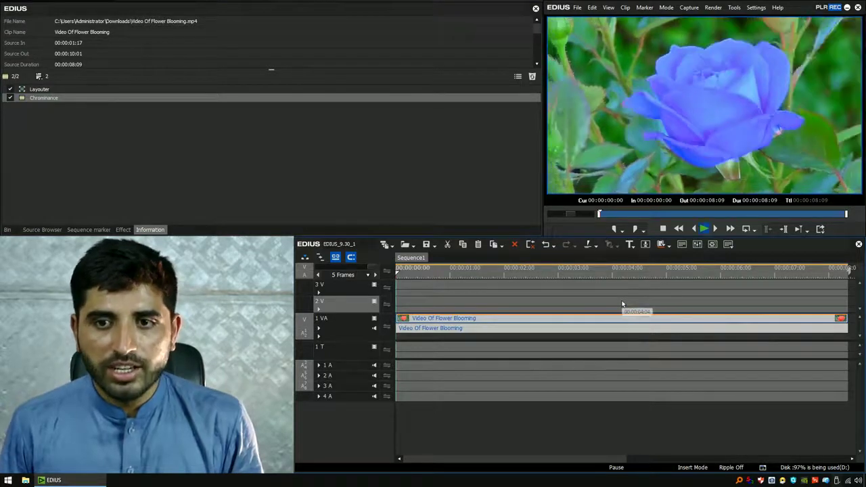